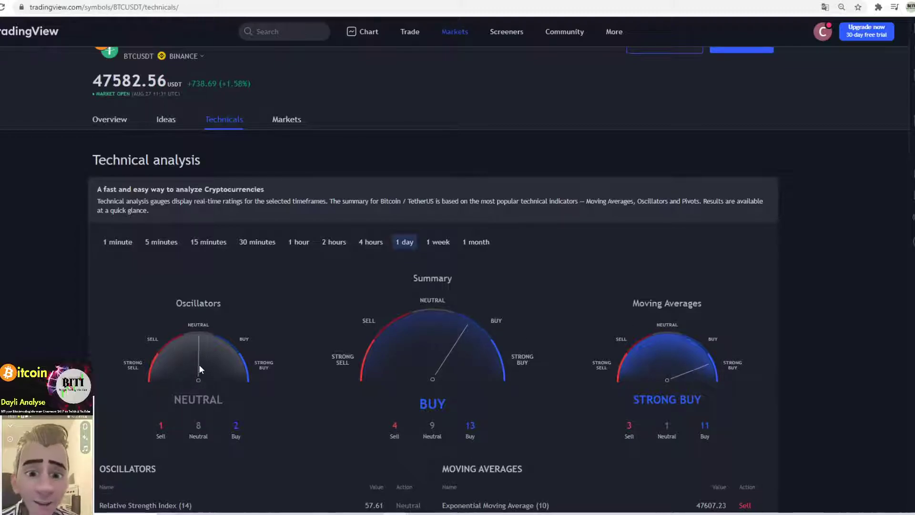
Compare the Technicals gauges for 4-hour, 2-hour and 1-hour, then return to the BTCUSDT chart.
click(372, 242)
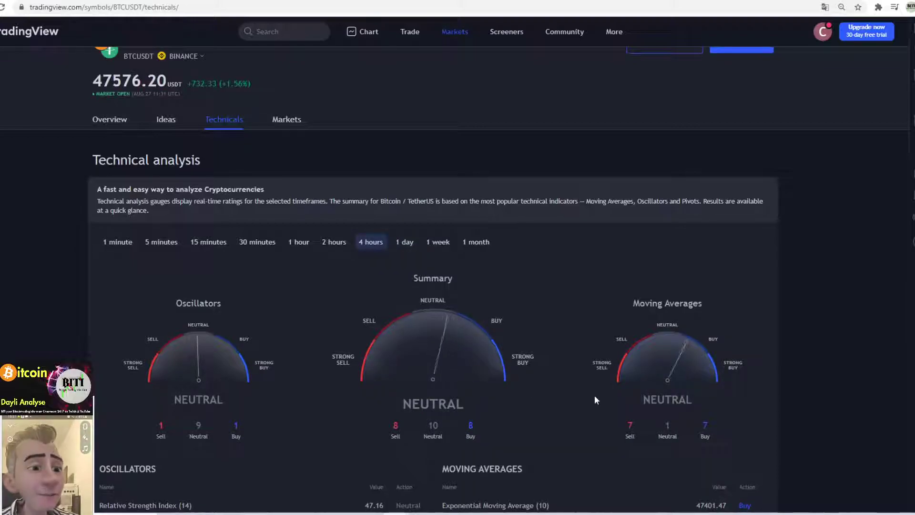
click(335, 242)
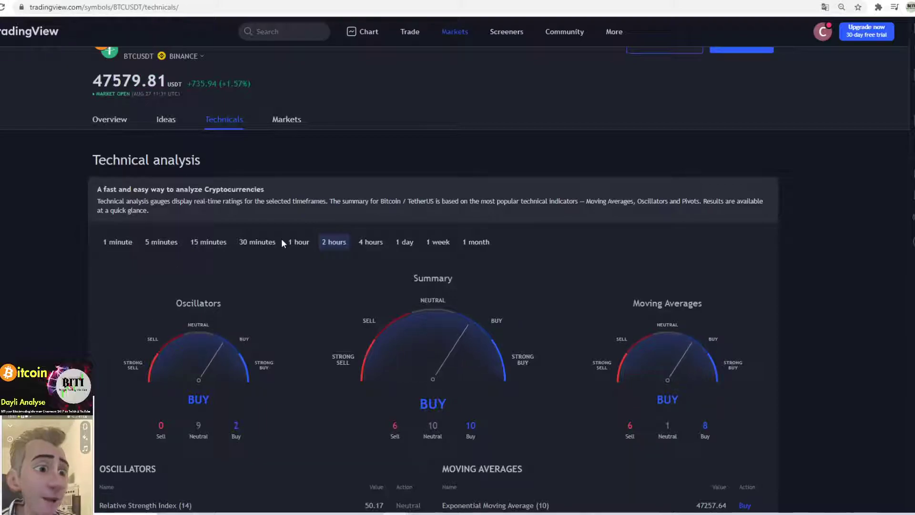
click(298, 242)
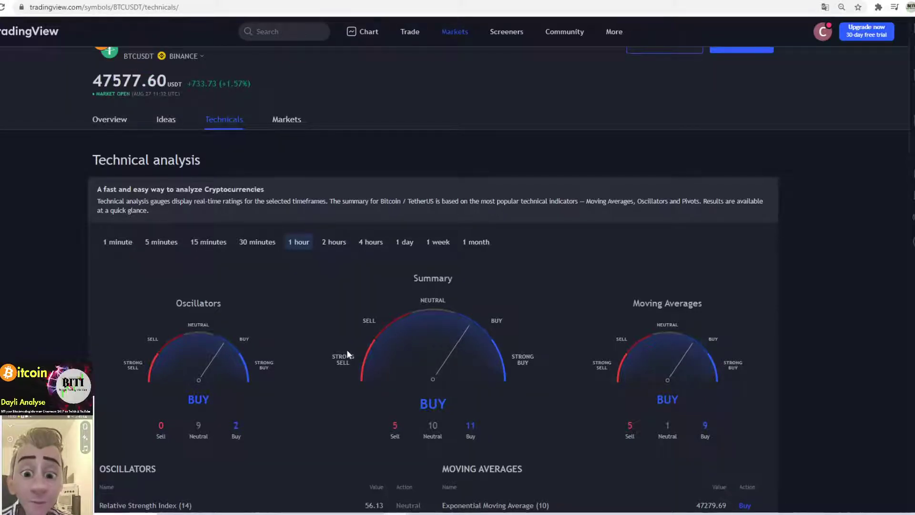
key(ctrl+Tab)
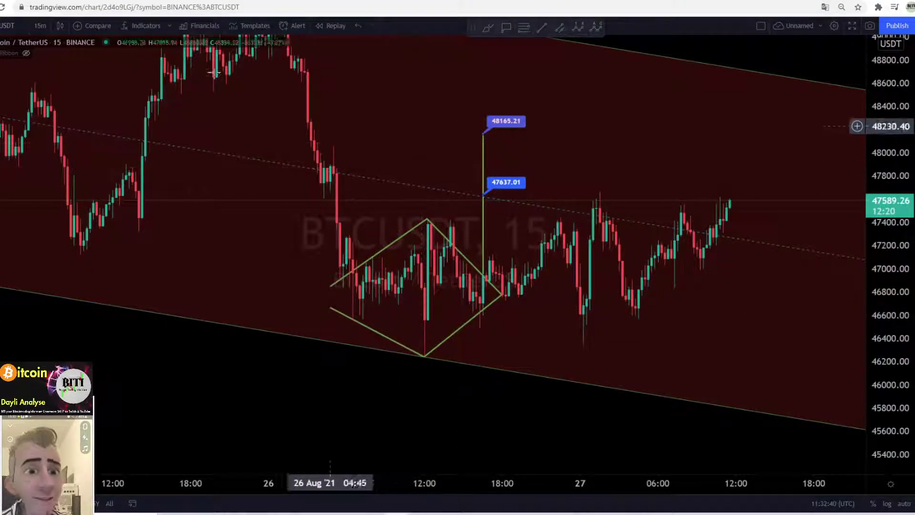
Switch the chart to 1-day candles with auto scale enabled.
click(39, 26)
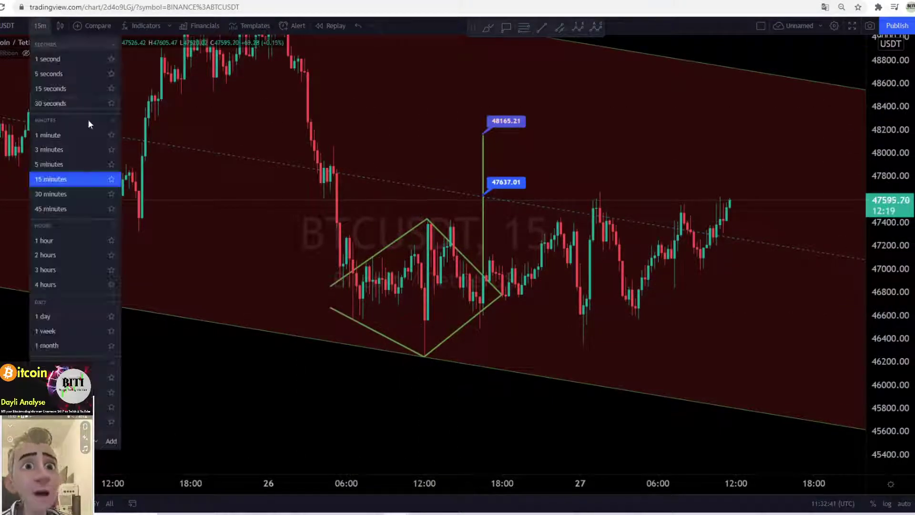
click(43, 317)
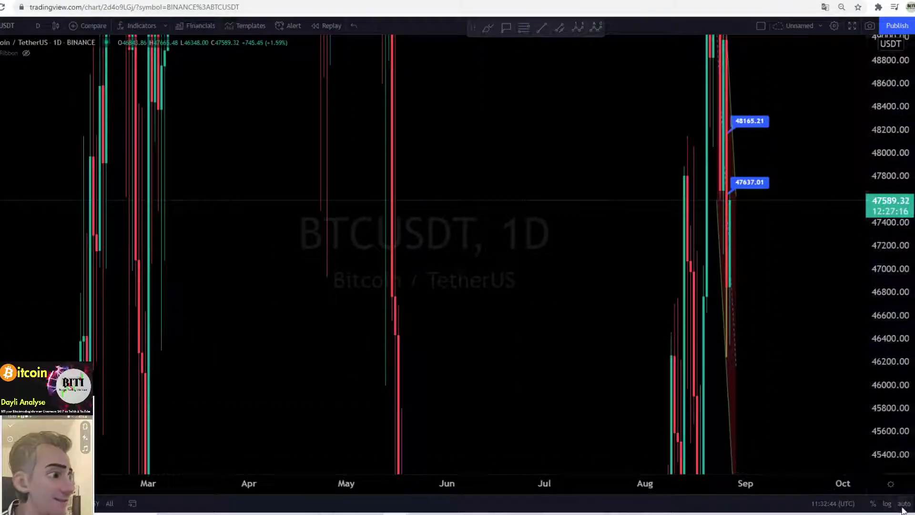
click(903, 505)
Remove all existing drawings from the chart.
right_click(492, 152)
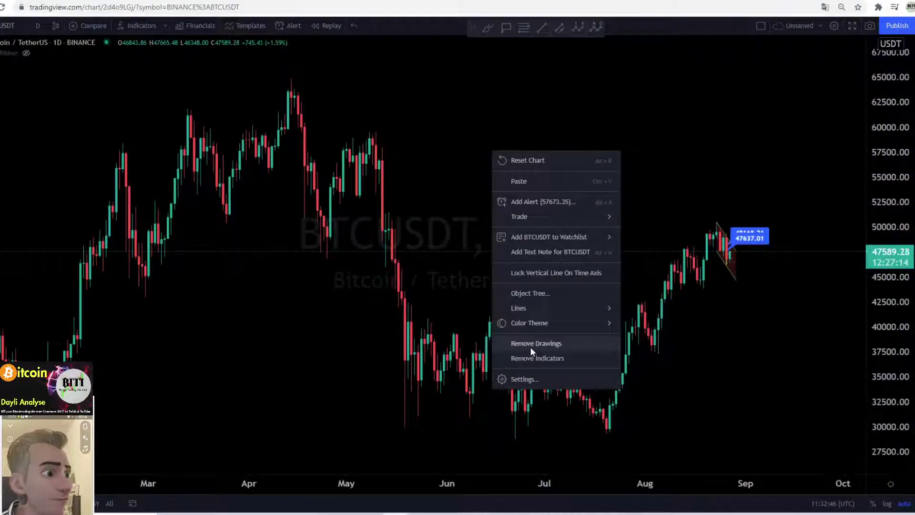
click(531, 346)
scroll(539, 147, right, 3)
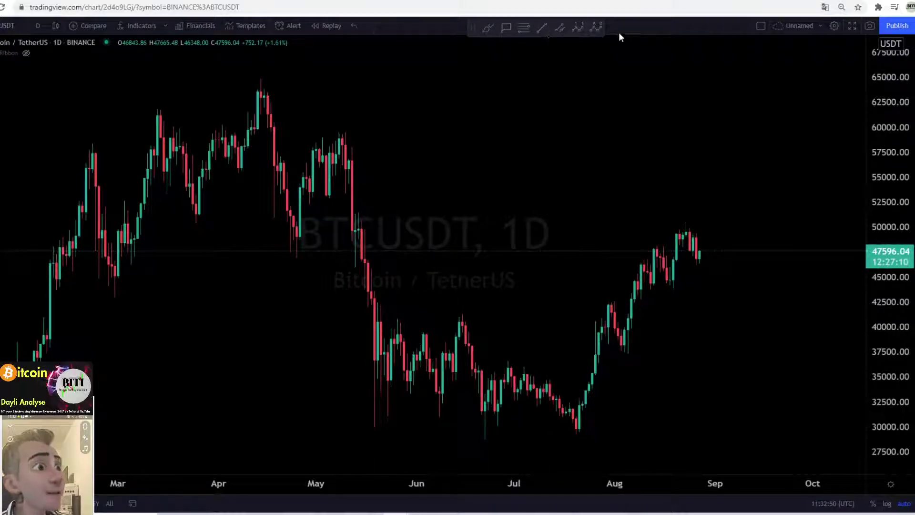
click(300, 82)
Draw a wide descending parallel channel from the April high down to the lows.
click(260, 79)
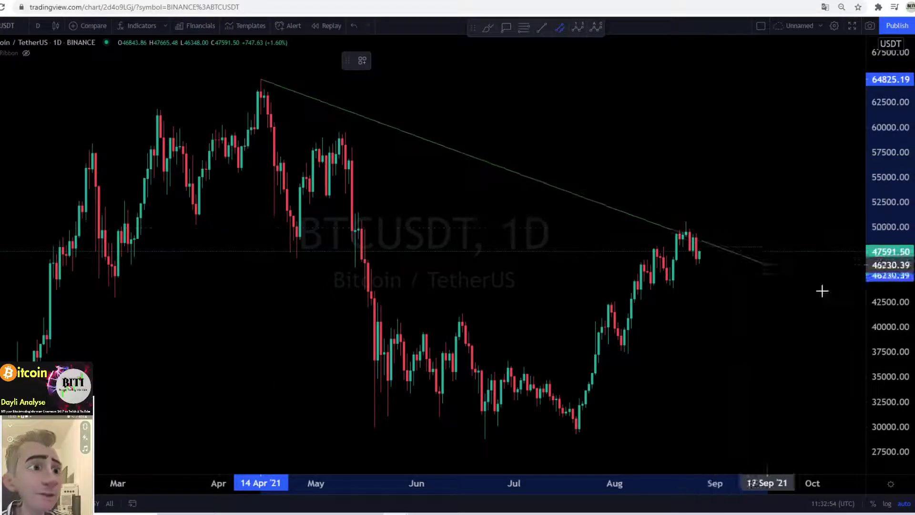
click(849, 277)
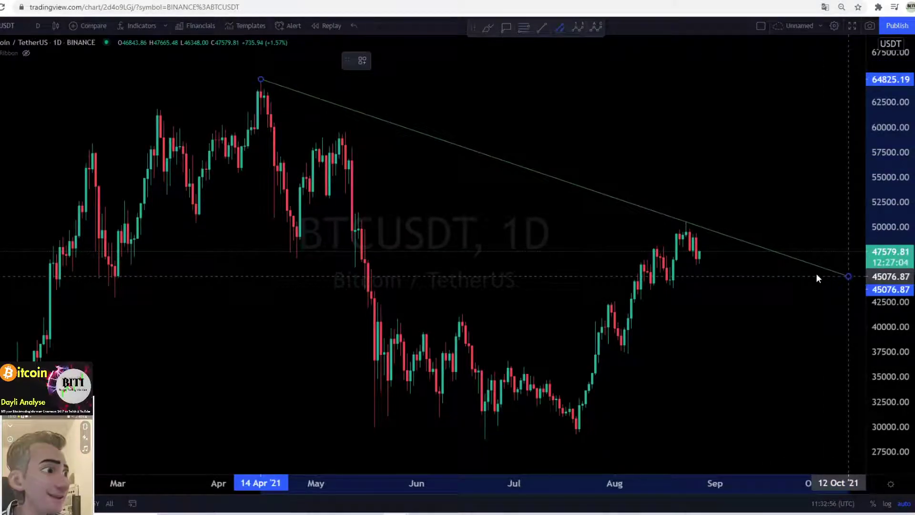
click(394, 435)
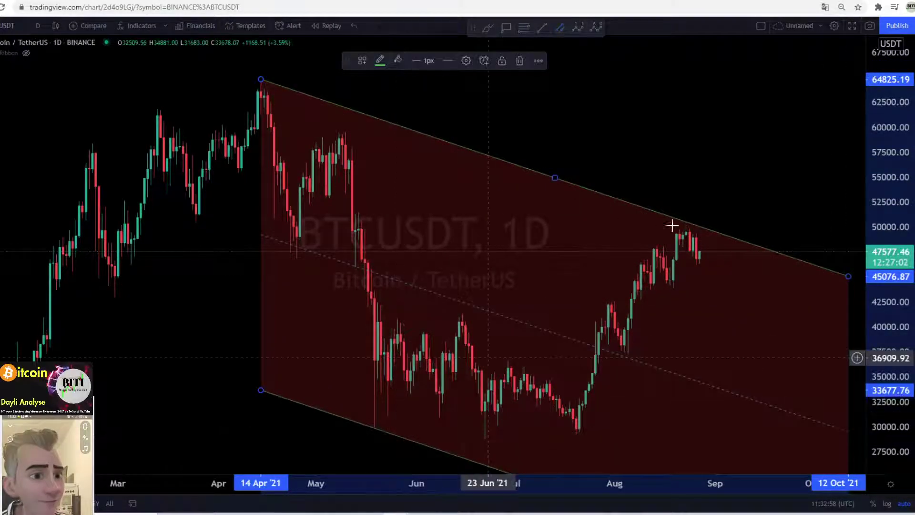
drag(734, 186, 596, 143)
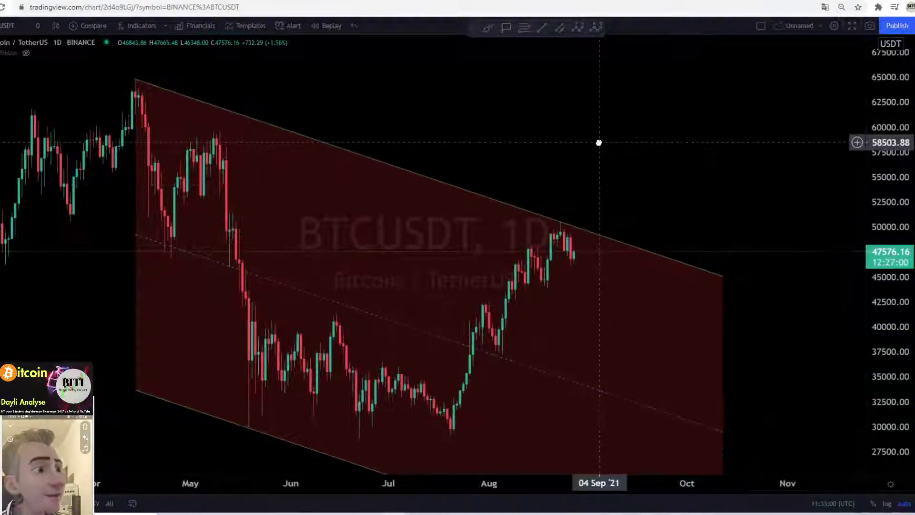
scroll(478, 116, up, 4)
drag(464, 138, 574, 100)
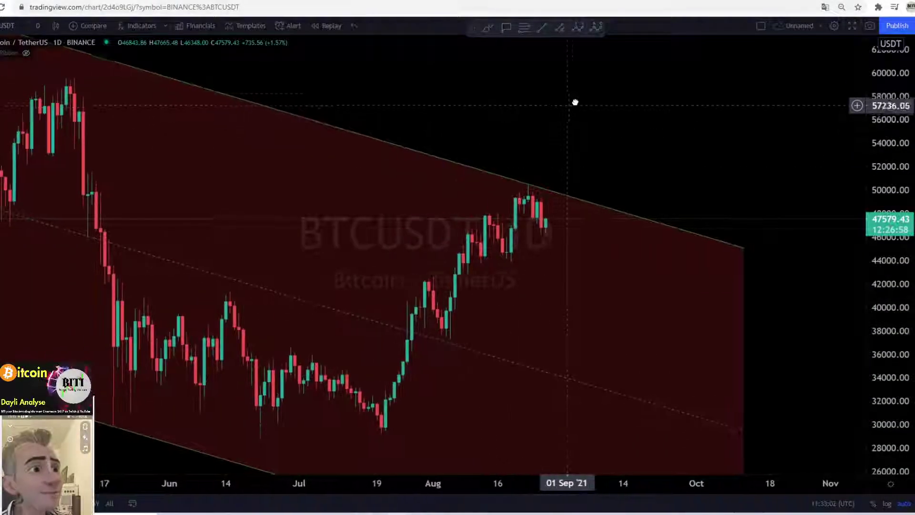
Draw a rising parallel channel from the 21 Jul low to early September.
click(560, 27)
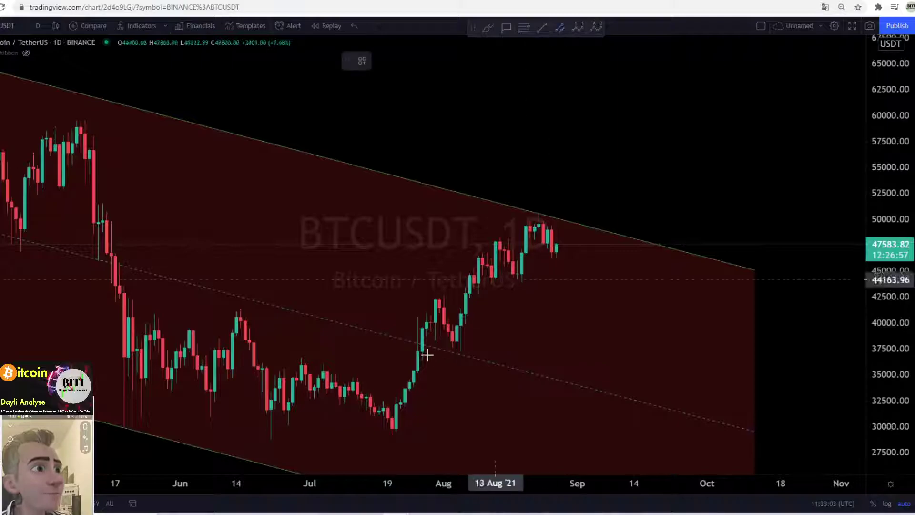
click(395, 432)
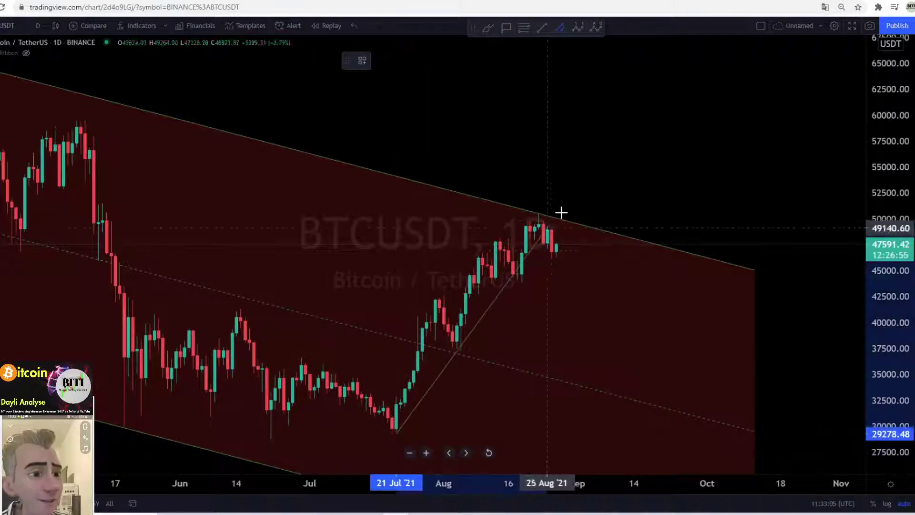
click(586, 203)
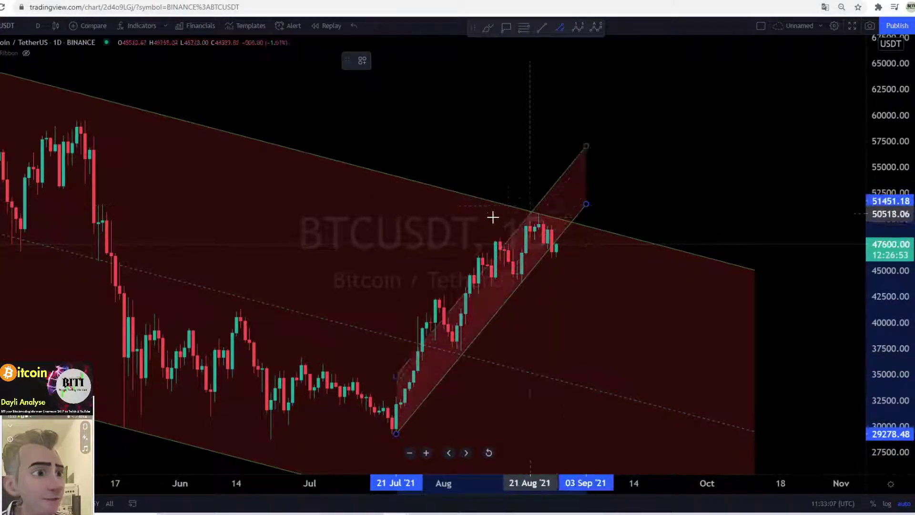
click(490, 242)
click(498, 224)
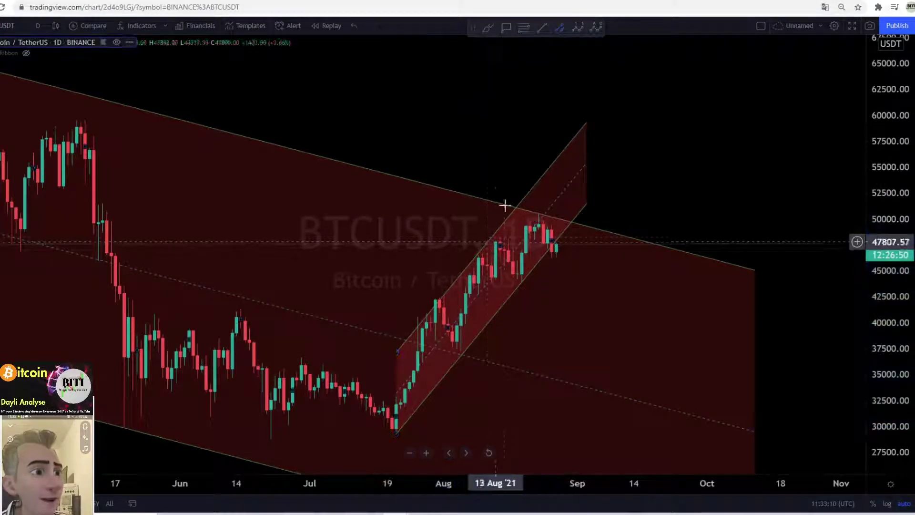
click(507, 29)
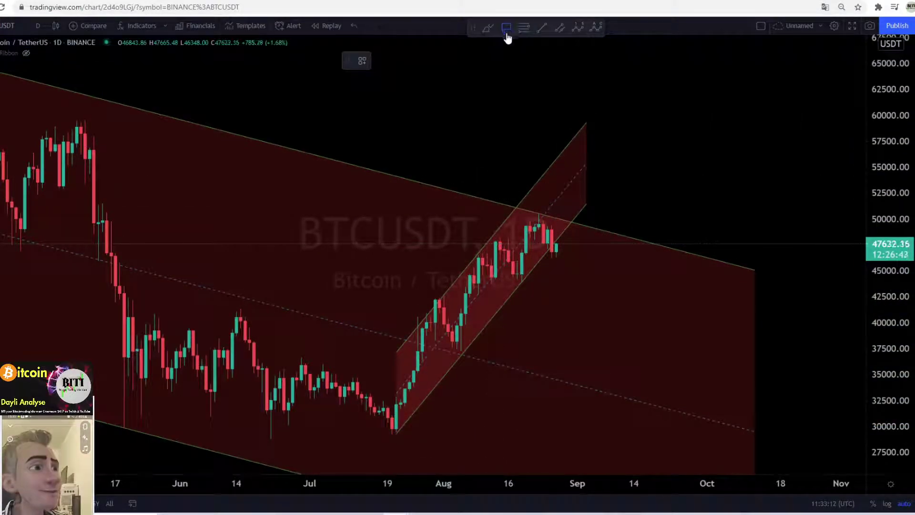
Change the rising channel's fill colour to green.
click(557, 170)
click(400, 61)
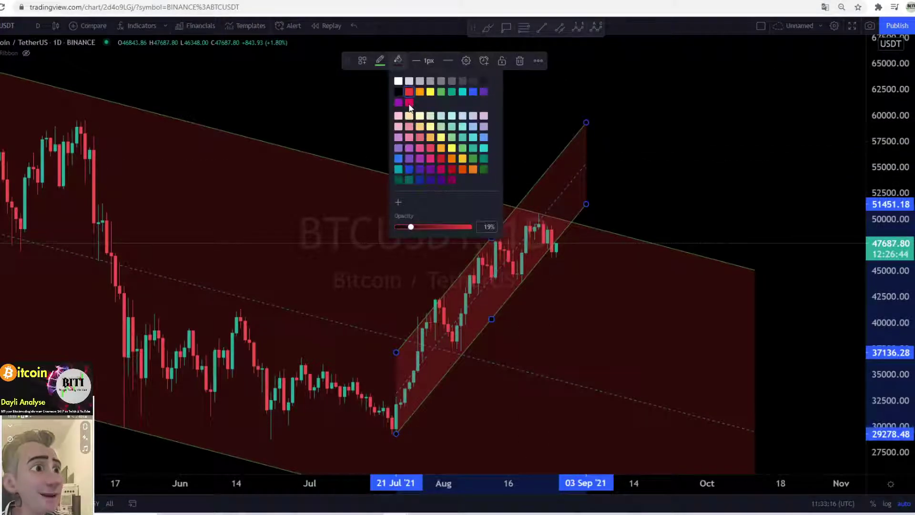
click(440, 92)
click(568, 318)
Start a Fibonacci retracement anchored at the August top of 50510.21.
scroll(421, 259, up, 5)
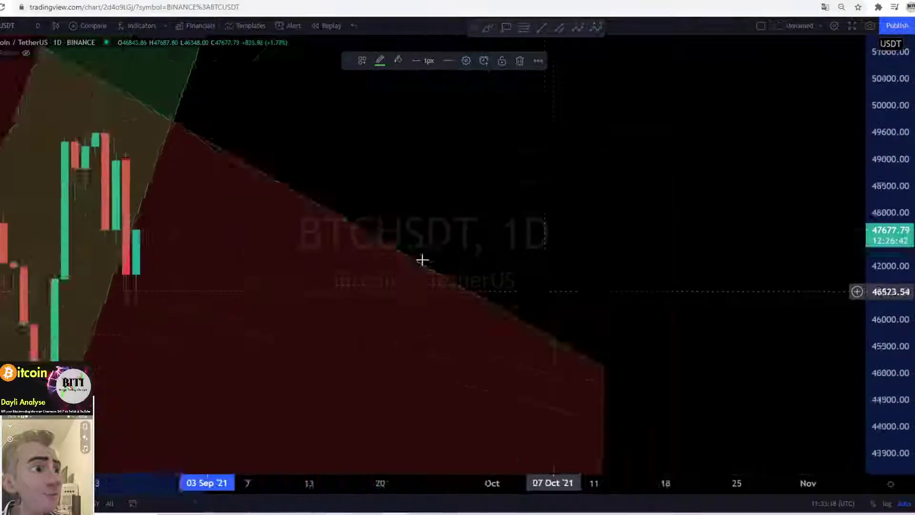
drag(214, 213, 513, 233)
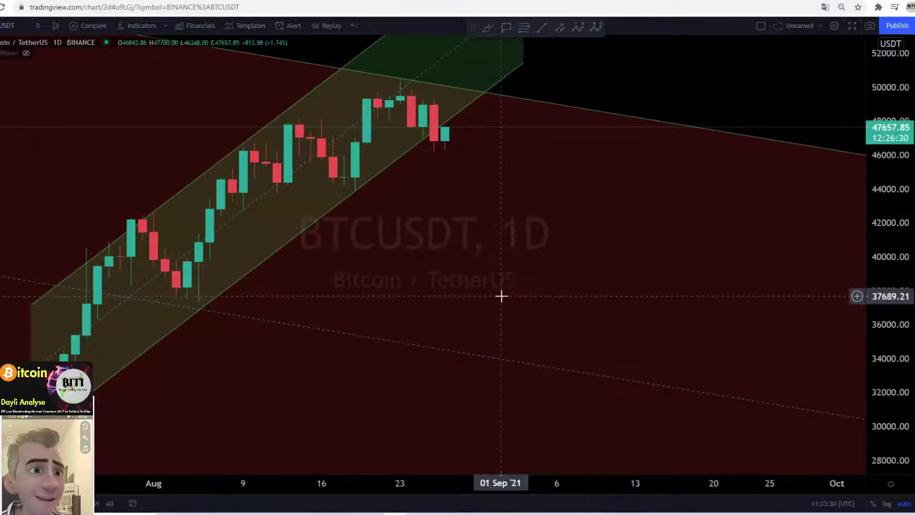
scroll(425, 260, down, 2)
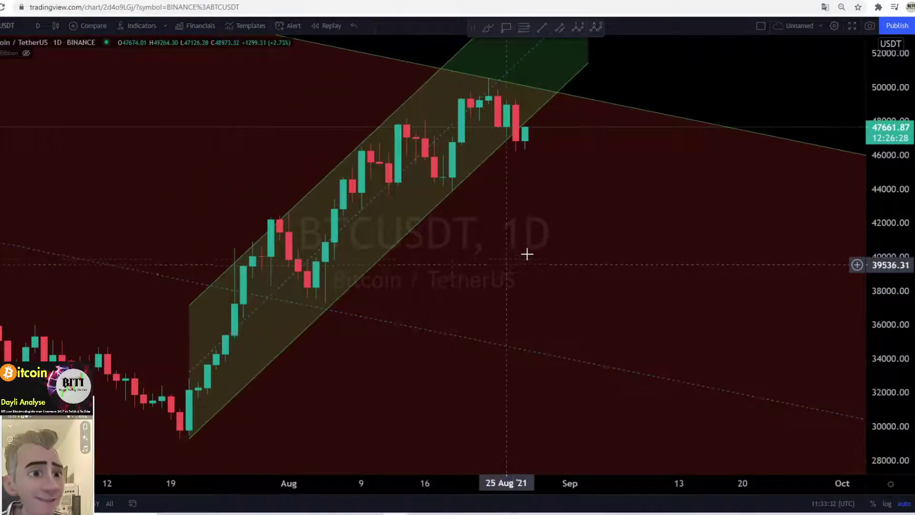
drag(523, 255, 506, 252)
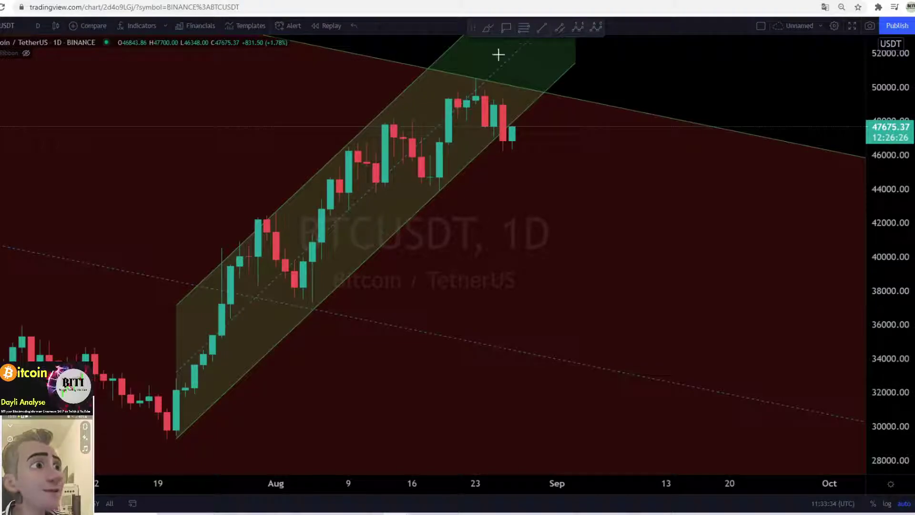
click(524, 27)
click(464, 78)
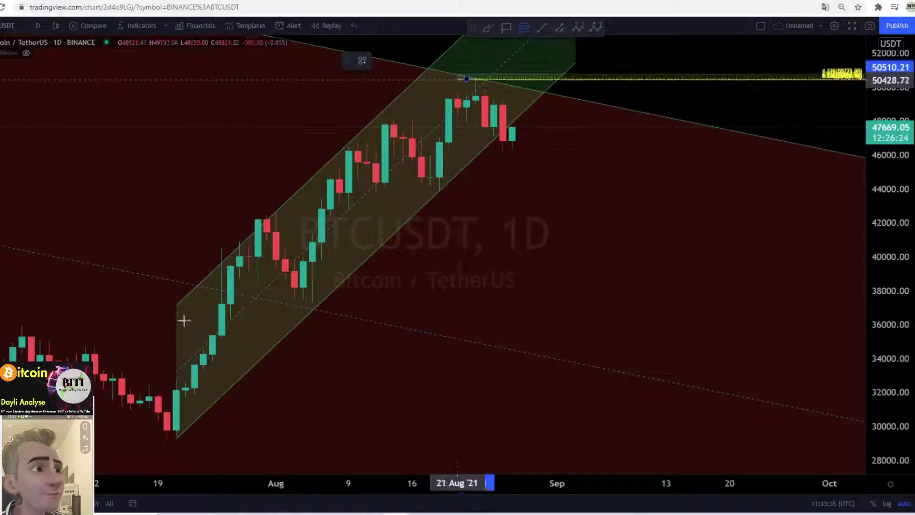
Finish the Fibonacci retracement at the July low and add a 45919.64 price label.
click(192, 439)
scroll(509, 219, up, 5)
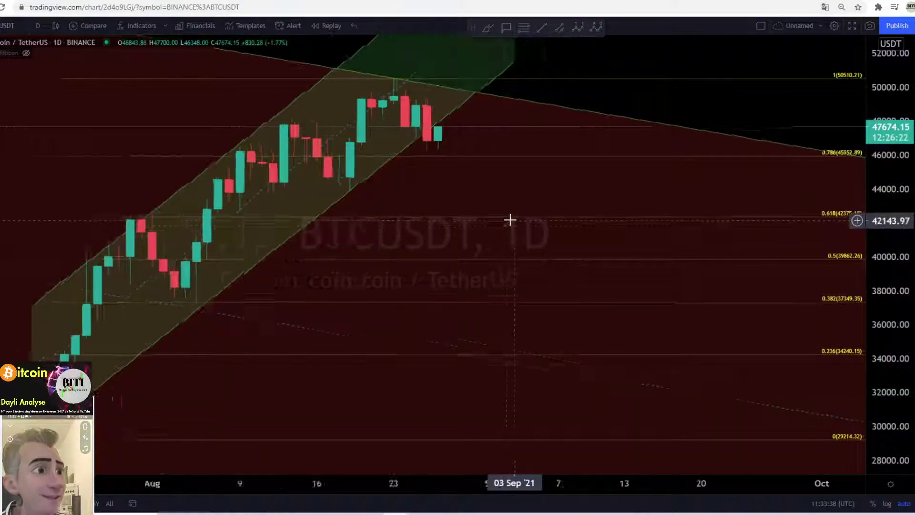
scroll(448, 141, down, 3)
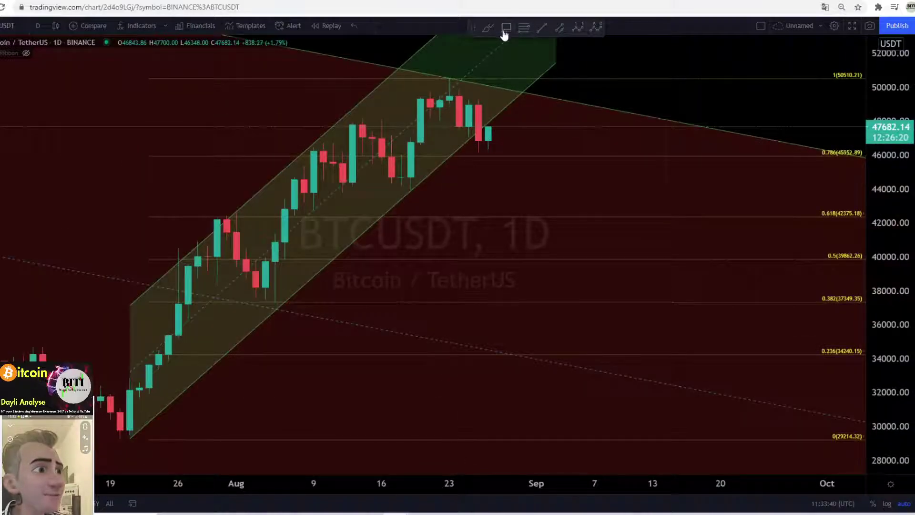
click(513, 156)
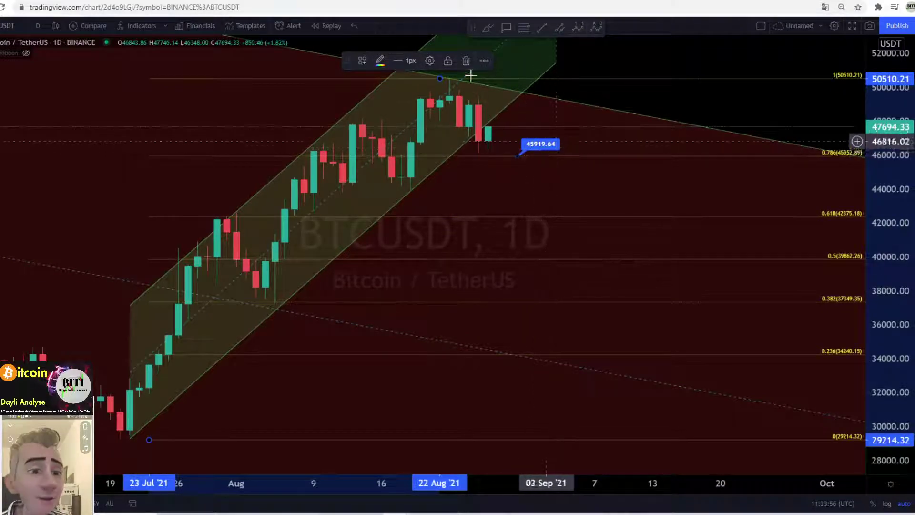
Place price labels at 42334.11 near the 0.618 level and 50537.37 at the channel top.
click(504, 29)
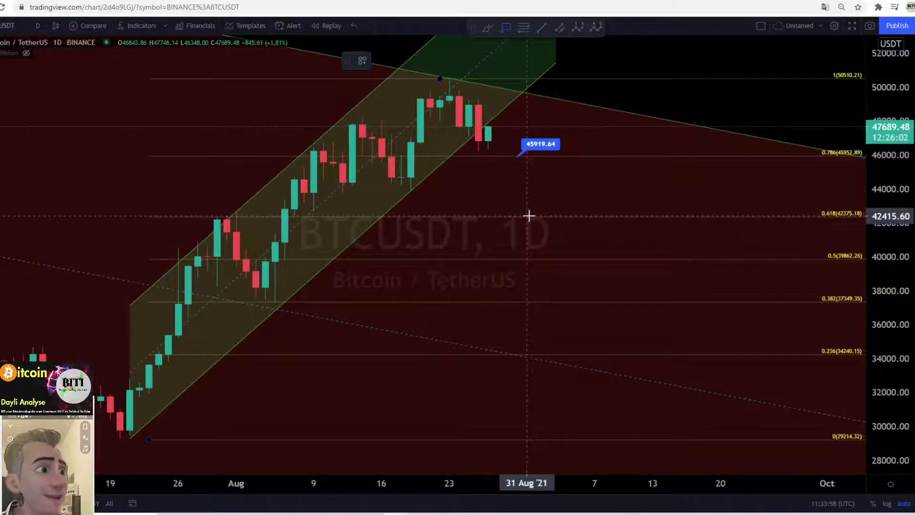
click(528, 216)
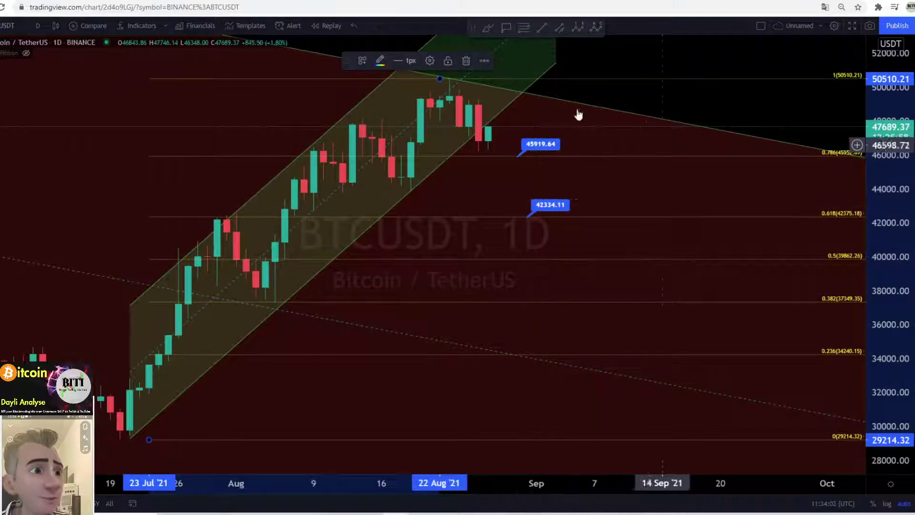
click(506, 31)
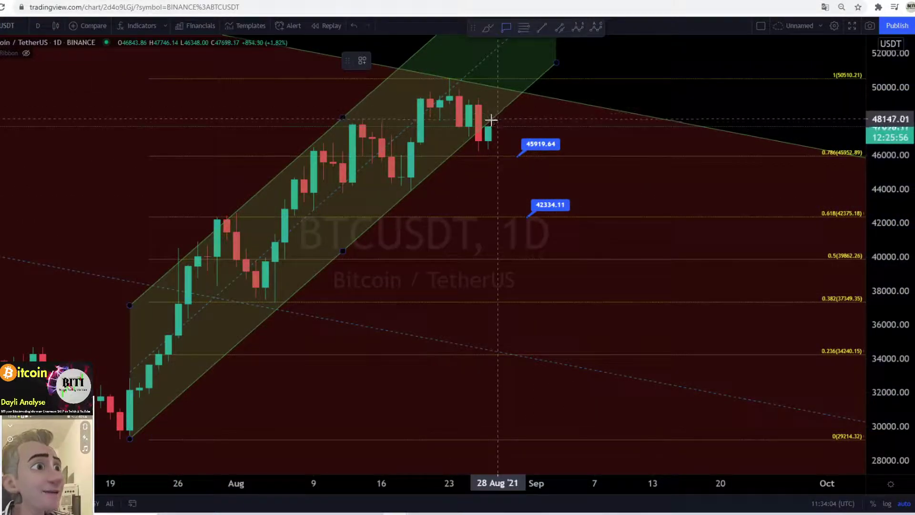
click(521, 78)
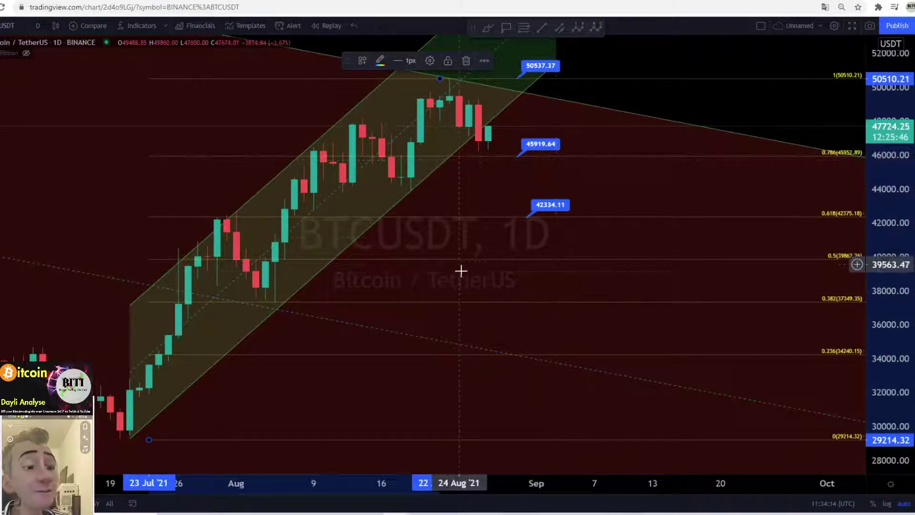
scroll(467, 263, up, 1)
drag(473, 206, 515, 199)
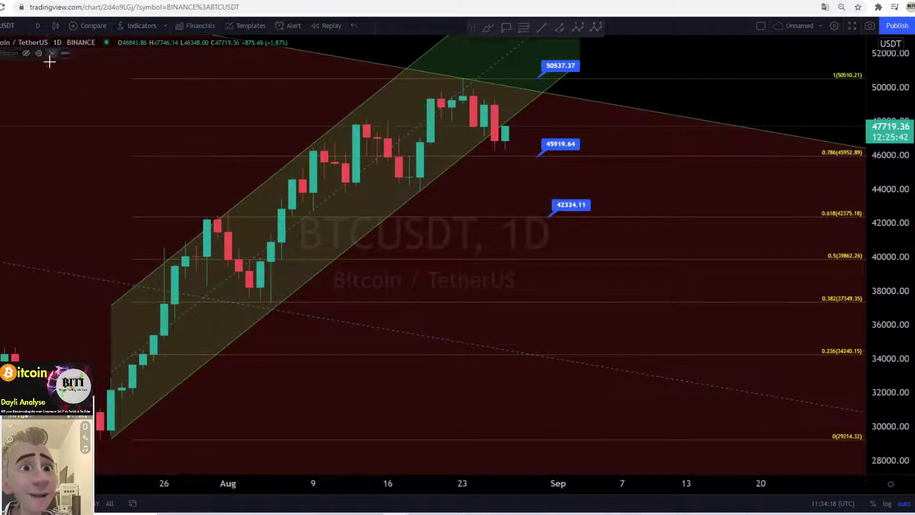
Add the Candlestick Patterns Identified indicator found by searching 'candle'.
click(140, 27)
text(can)
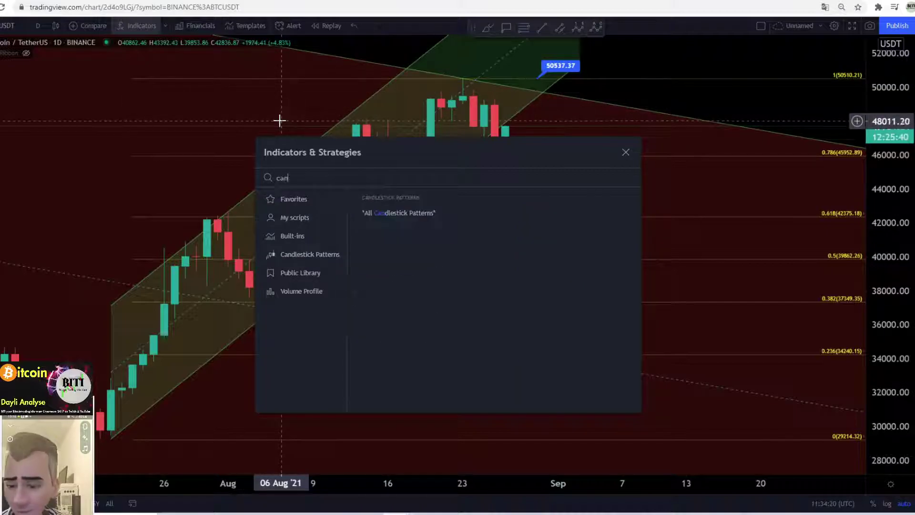
text(dle)
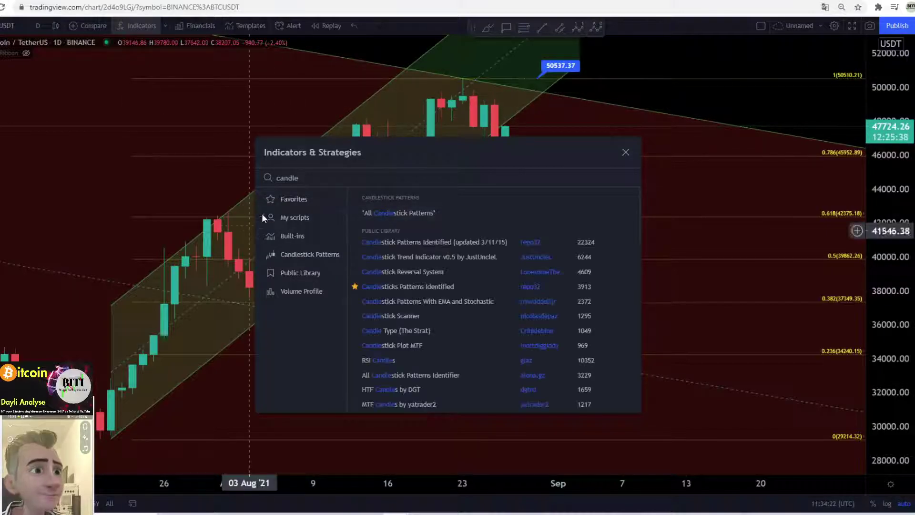
click(300, 199)
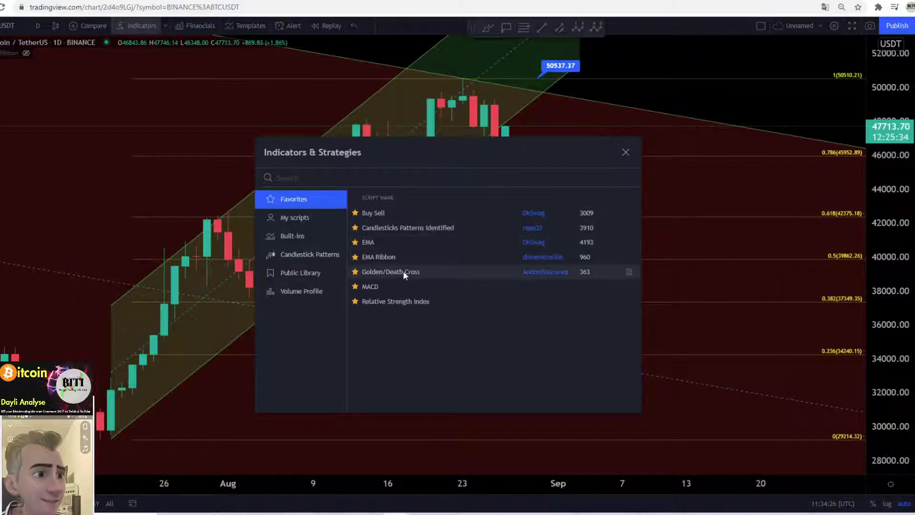
click(385, 227)
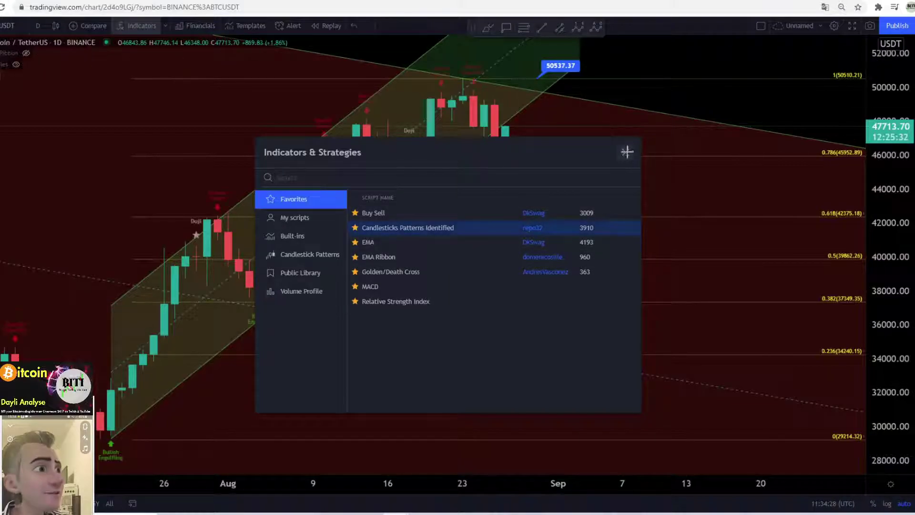
click(627, 151)
scroll(500, 210, up, 2)
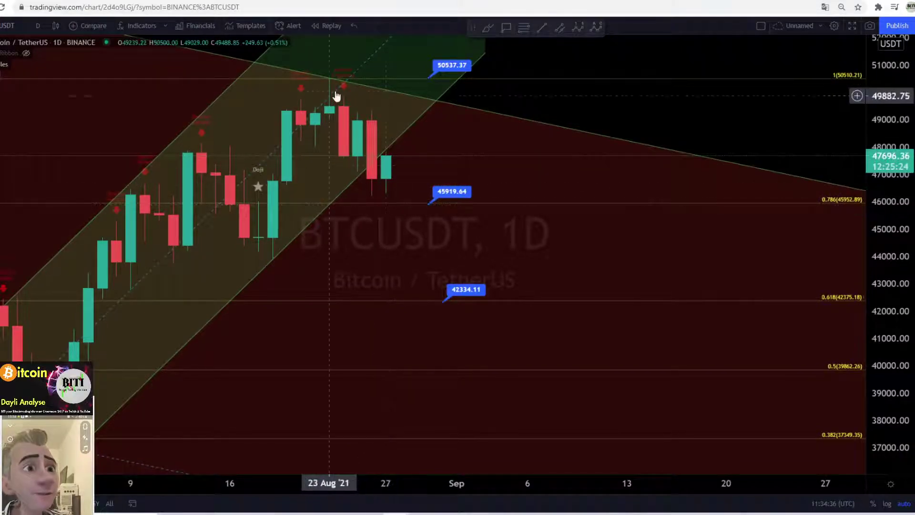
scroll(317, 286, left, 1)
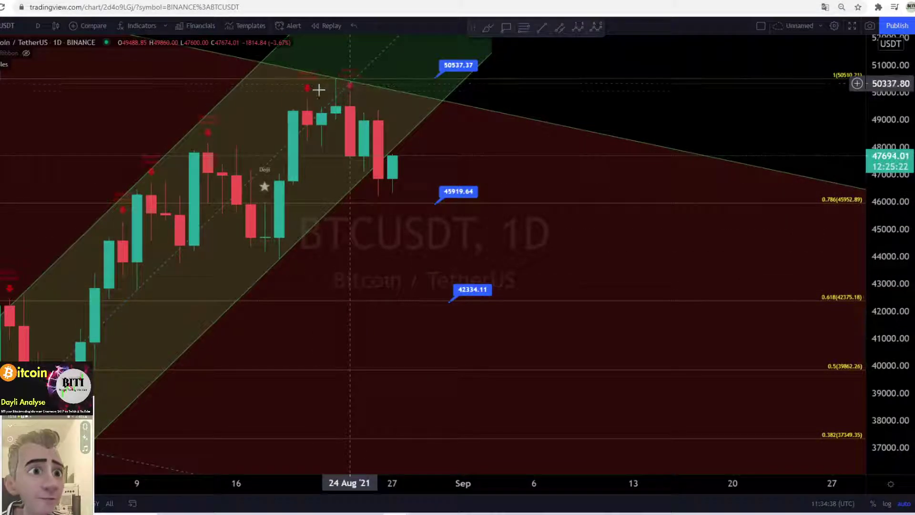
scroll(407, 253, left, 4)
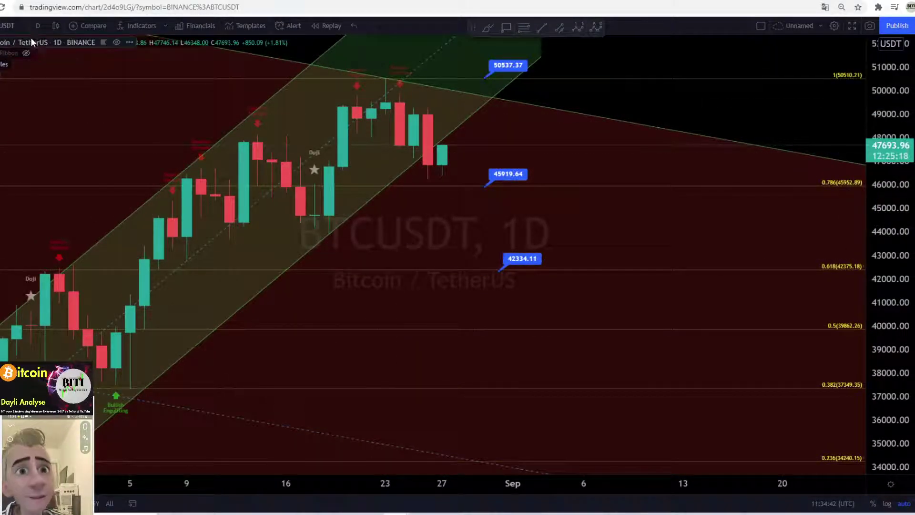
click(38, 26)
Switch to 4-hour candles, zoom out, and remove the candlestick pattern indicator.
click(50, 283)
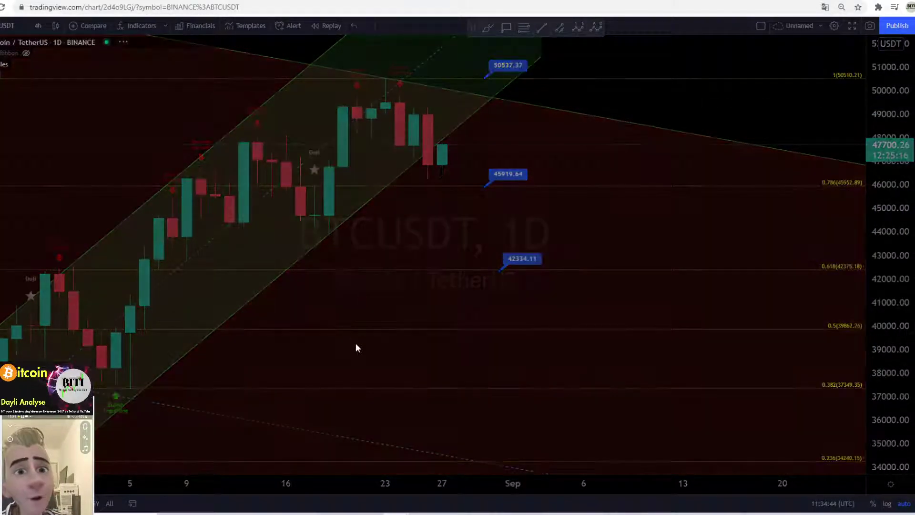
scroll(600, 358, down, 2)
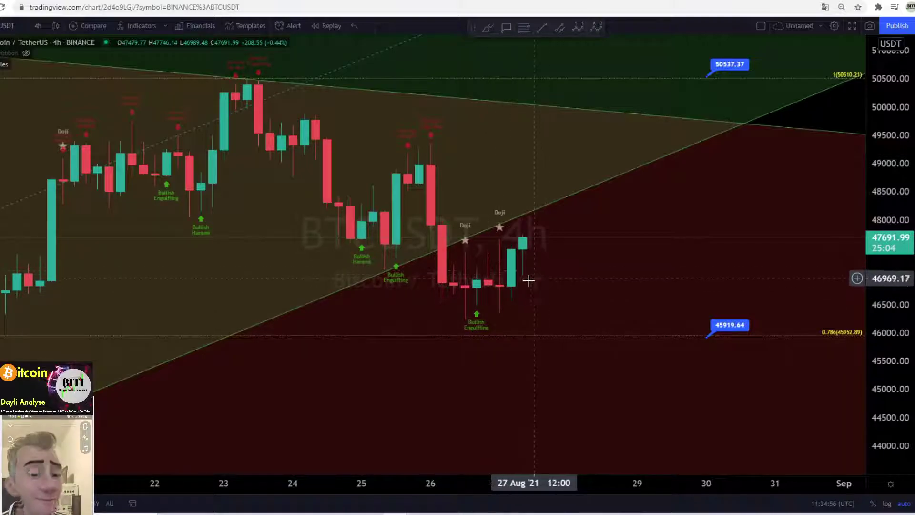
scroll(538, 300, down, 1)
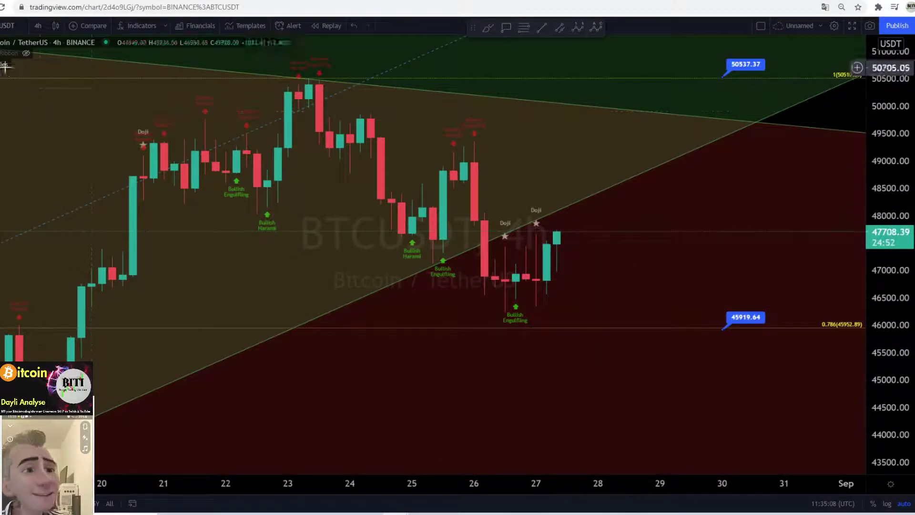
click(55, 64)
Unhide the EMA Ribbon and pan to leave space after the latest candle.
click(25, 53)
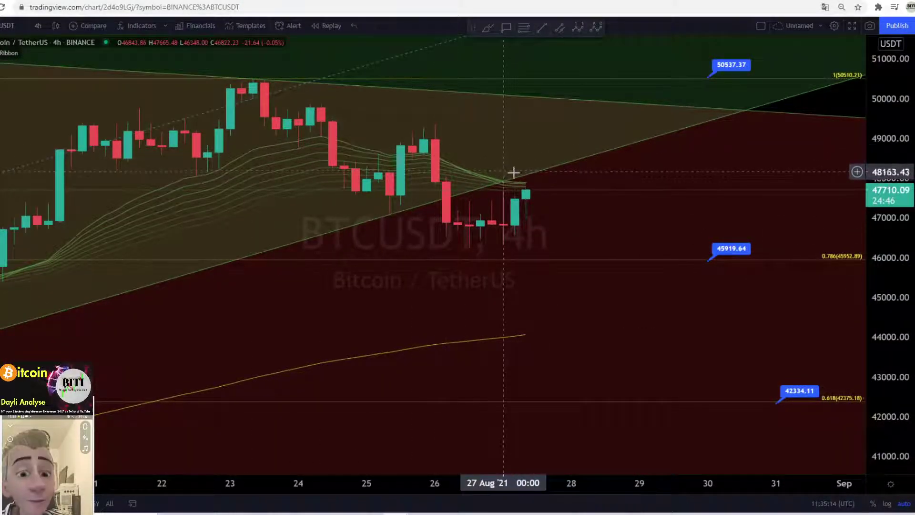
scroll(515, 197, up, 2)
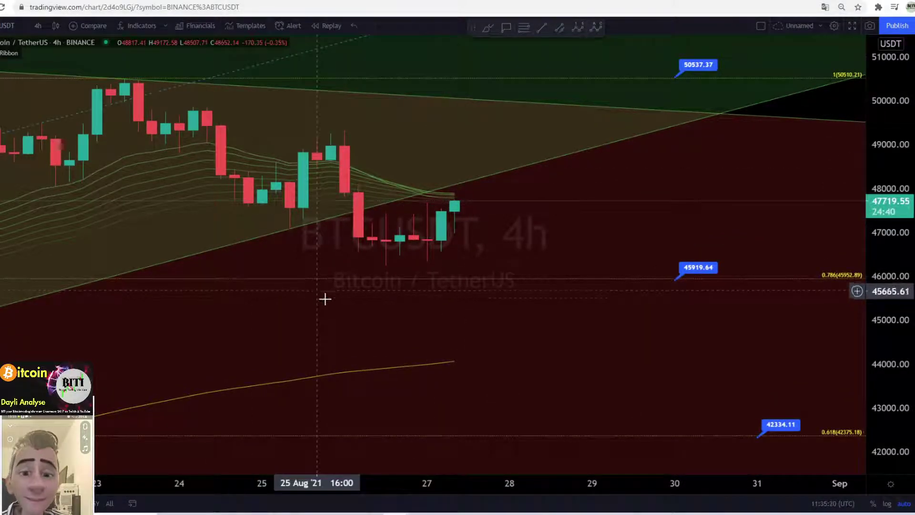
drag(325, 300, 414, 302)
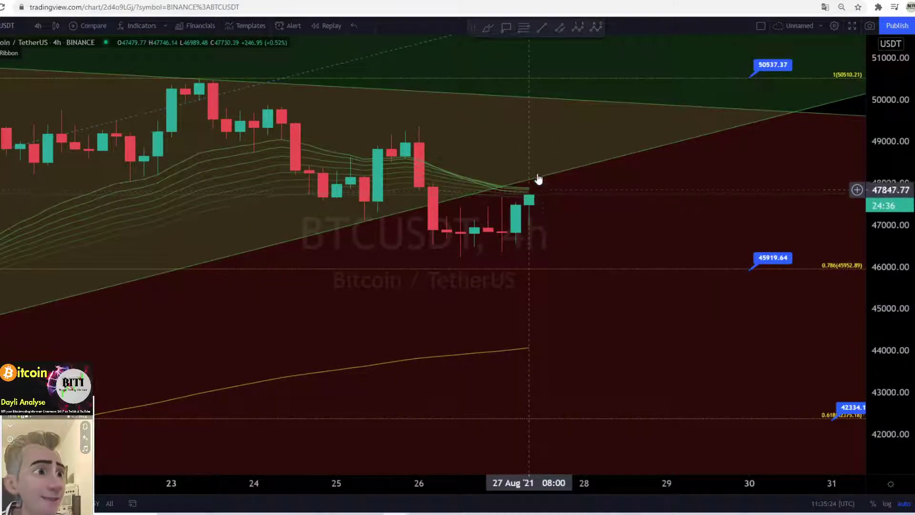
drag(546, 208, 515, 196)
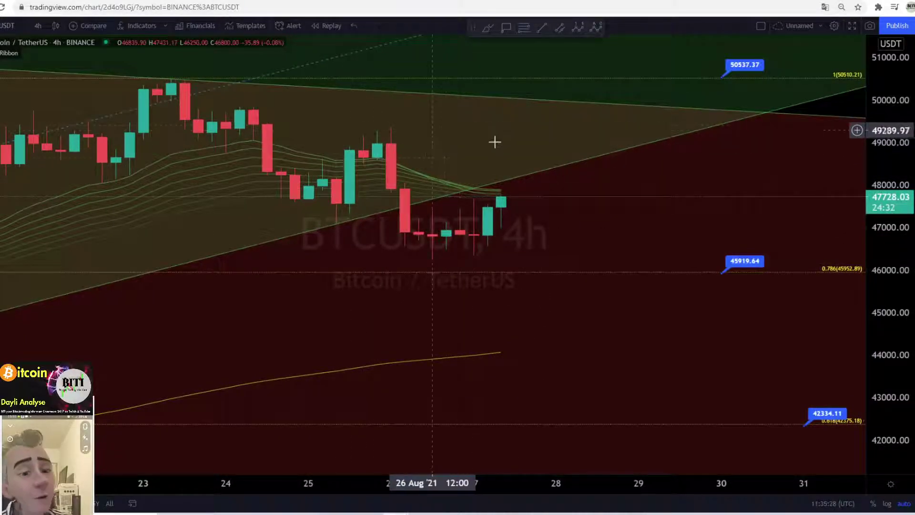
scroll(484, 245, down, 4)
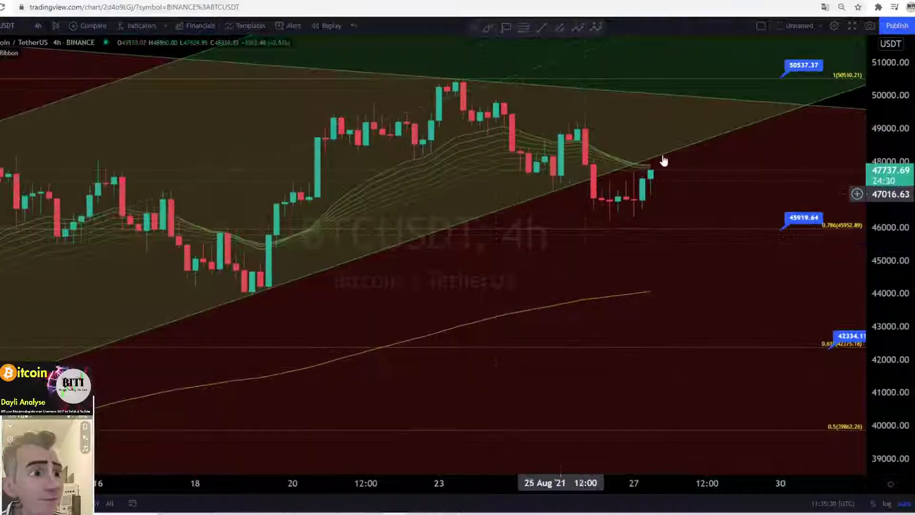
drag(668, 282, 518, 186)
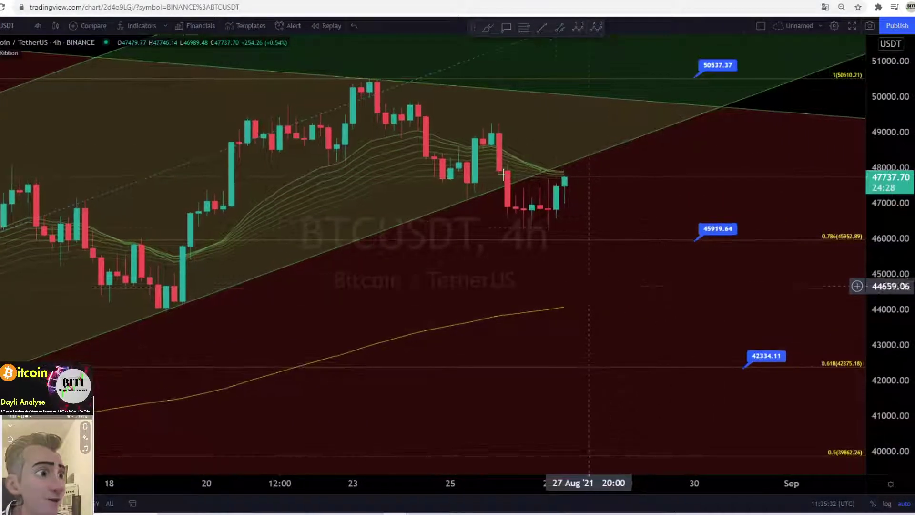
click(561, 27)
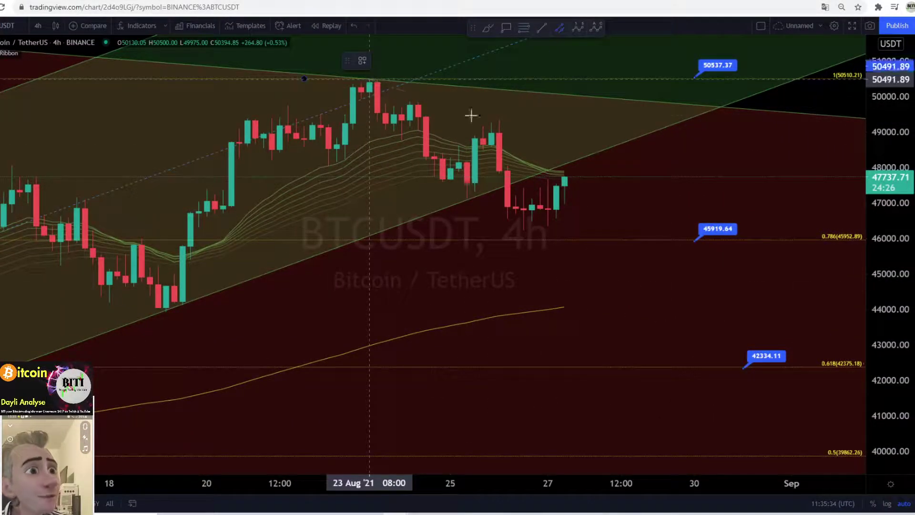
Draw a descending channel from the 23 Aug high to 30 Aug and fill it red.
click(396, 93)
click(697, 181)
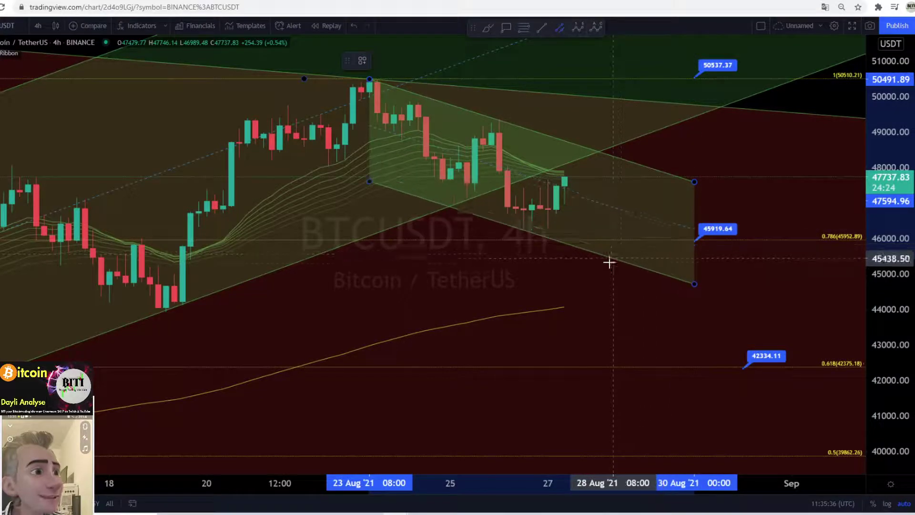
click(610, 260)
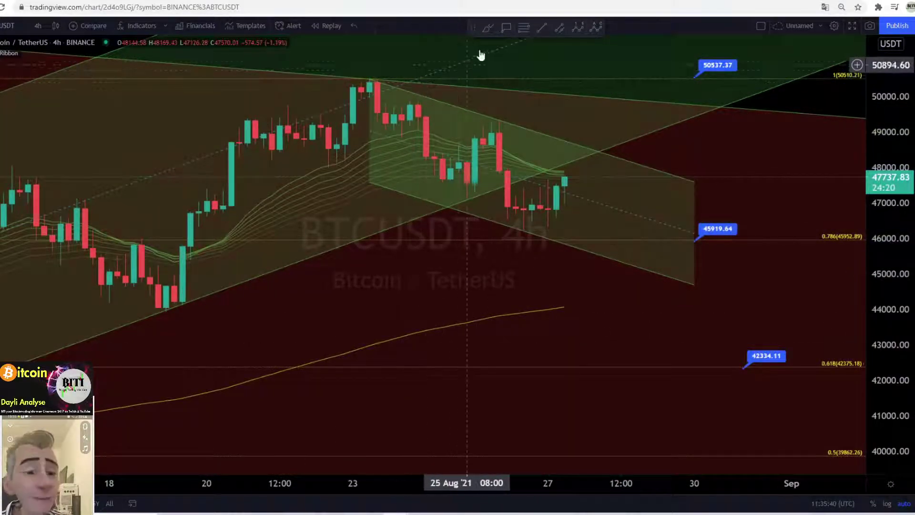
click(441, 105)
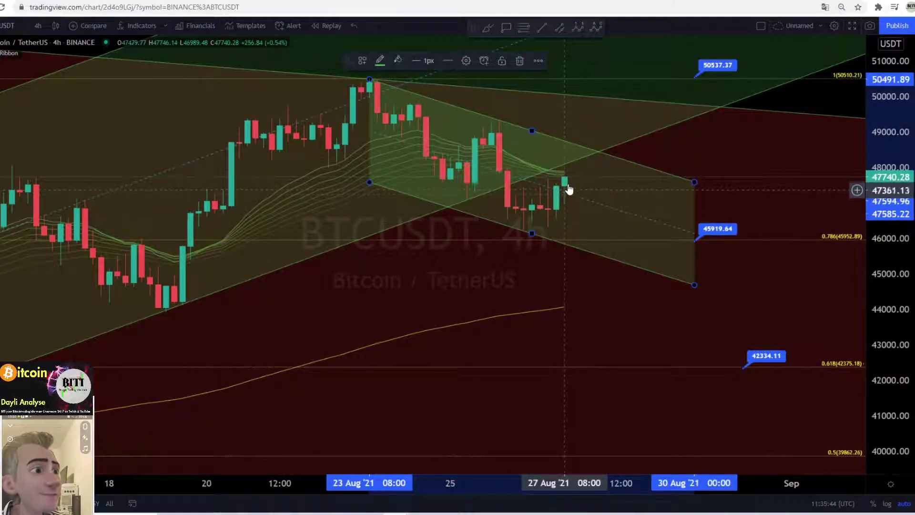
click(397, 63)
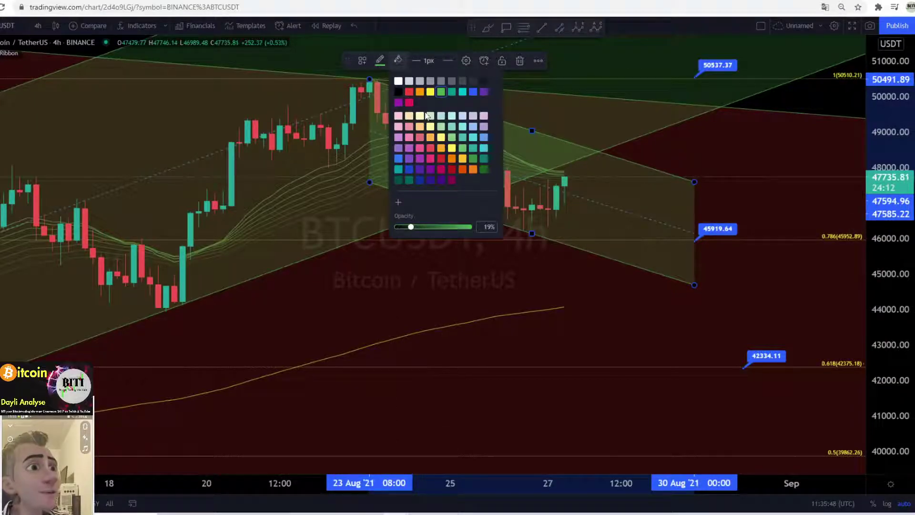
click(410, 92)
click(453, 261)
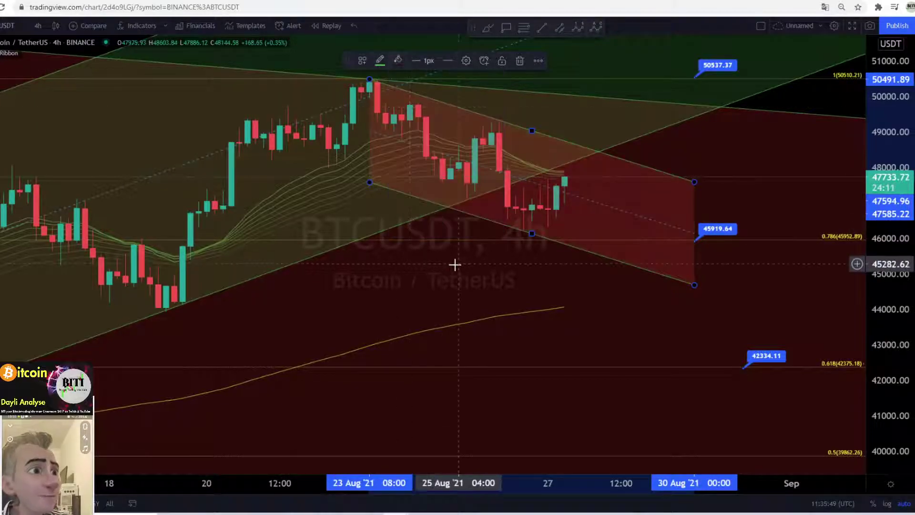
click(506, 28)
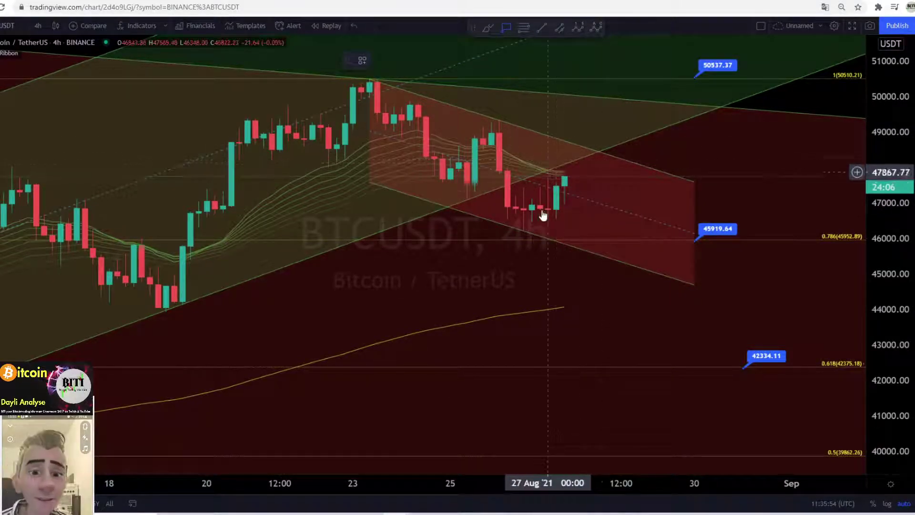
Search 'rsi' in Indicators and add Relative Strength Index as a pane below the price chart.
scroll(527, 238, down, 3)
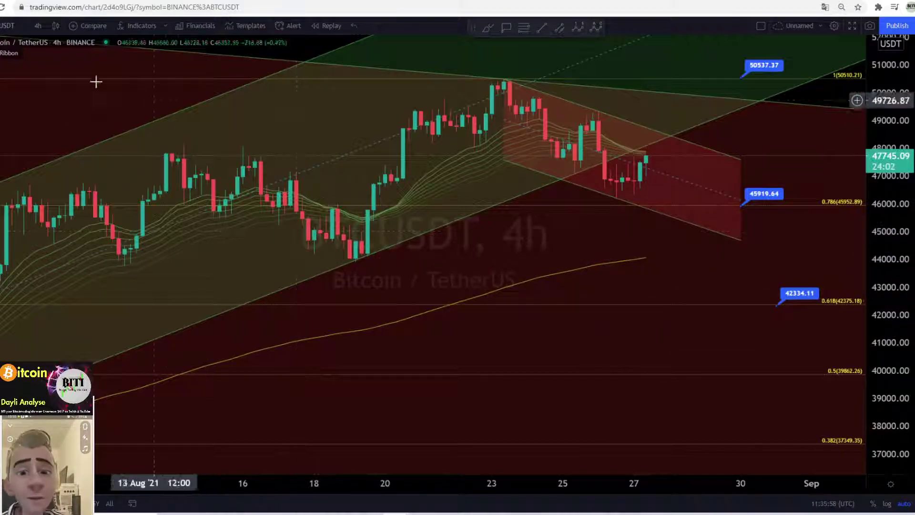
click(142, 26)
text(rsi)
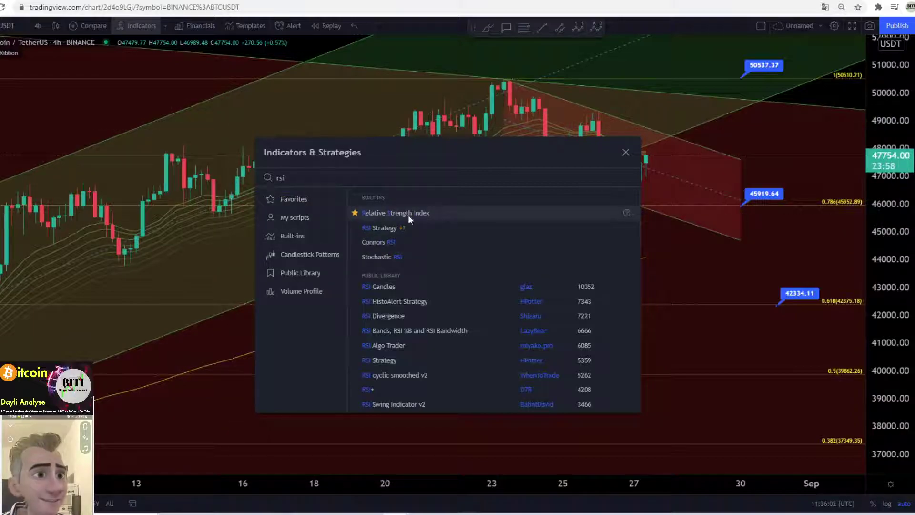
click(408, 214)
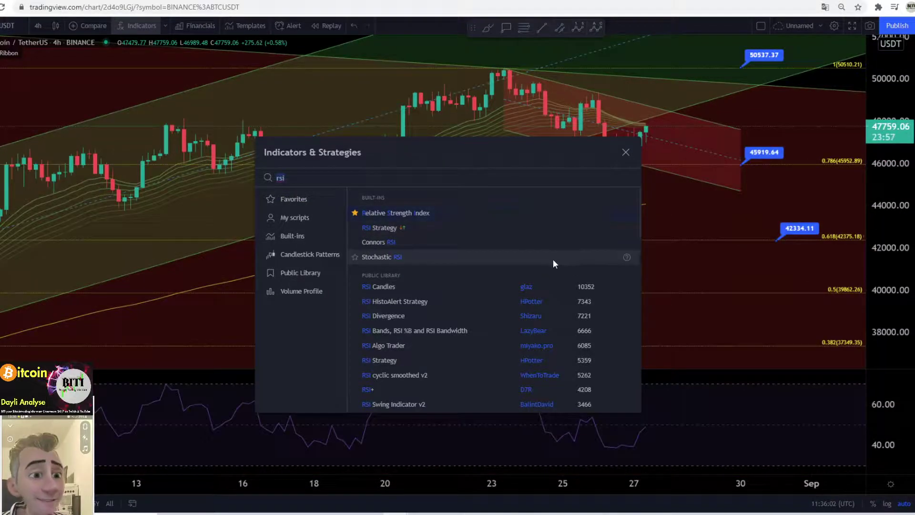
click(625, 152)
scroll(481, 388, down, 5)
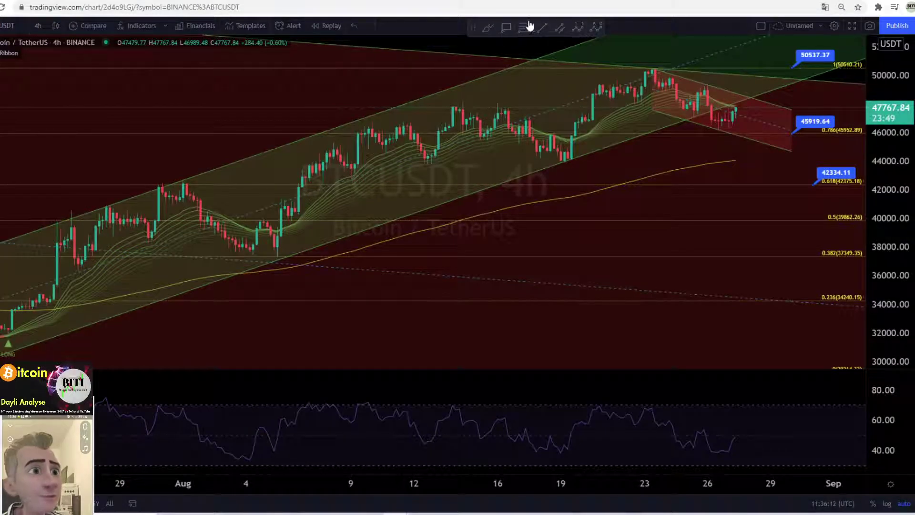
Draw a rising RSI support trend line from the early-August low to around 31 Aug.
click(543, 29)
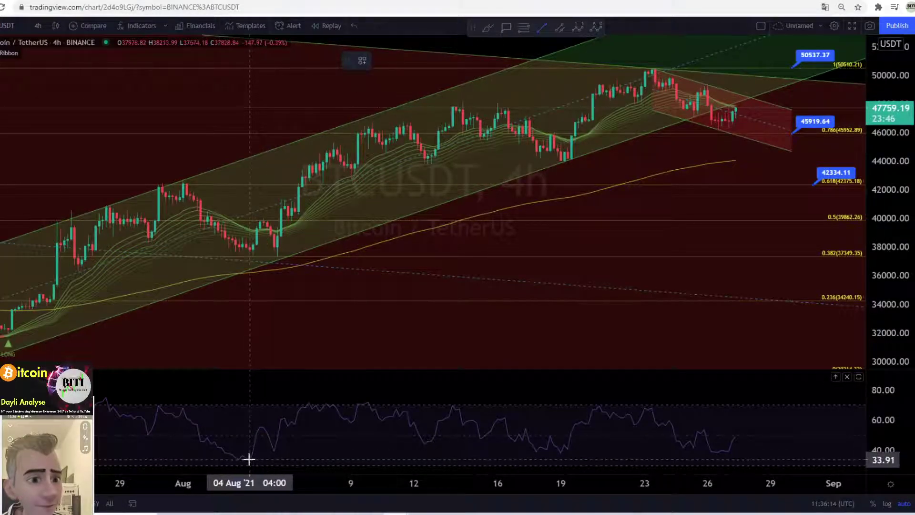
click(250, 459)
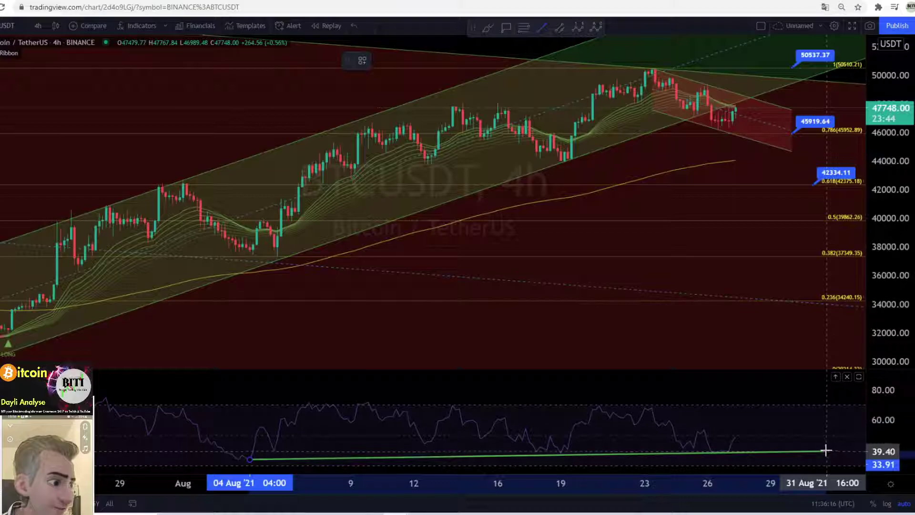
click(824, 450)
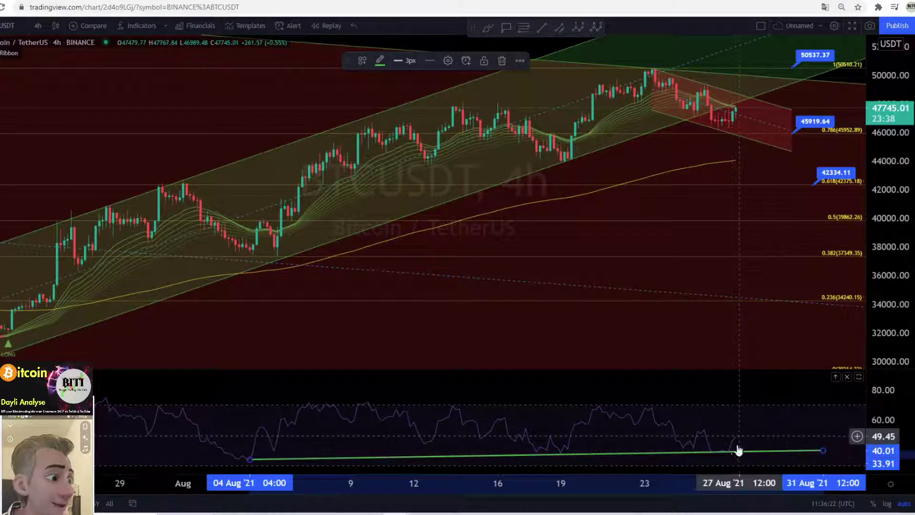
scroll(740, 441, up, 3)
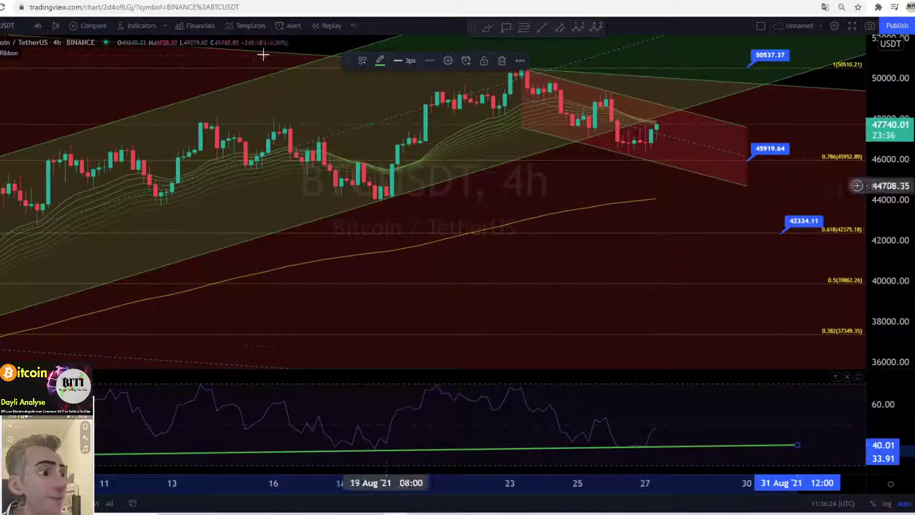
Draw a falling RSI trend line from the 23 Aug 04:00 peak down to the support line.
click(543, 29)
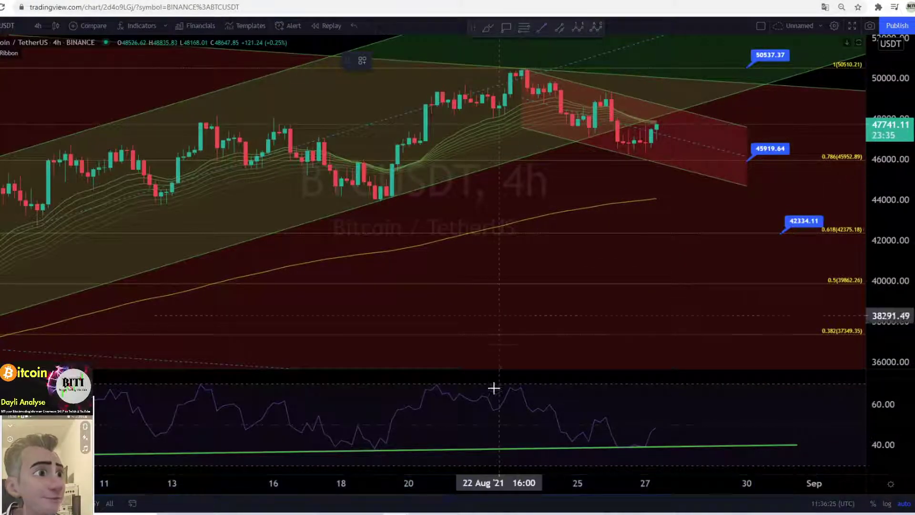
click(527, 388)
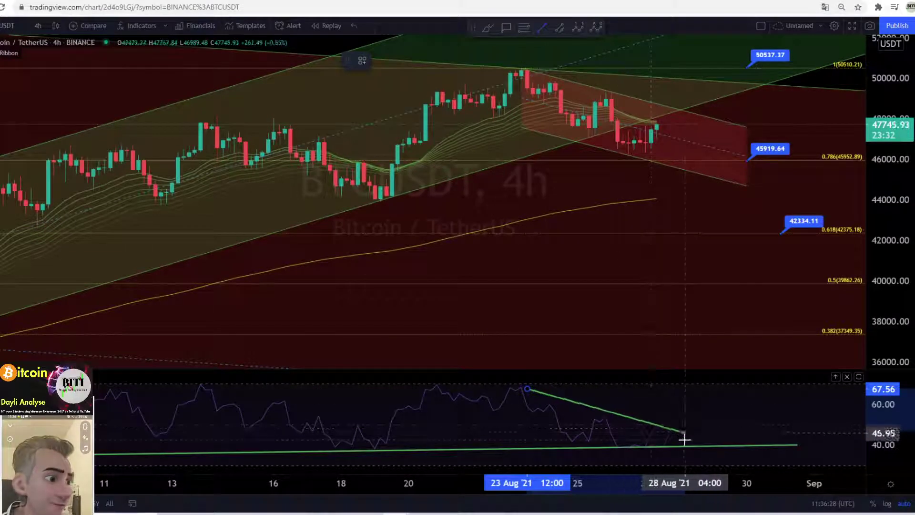
click(688, 445)
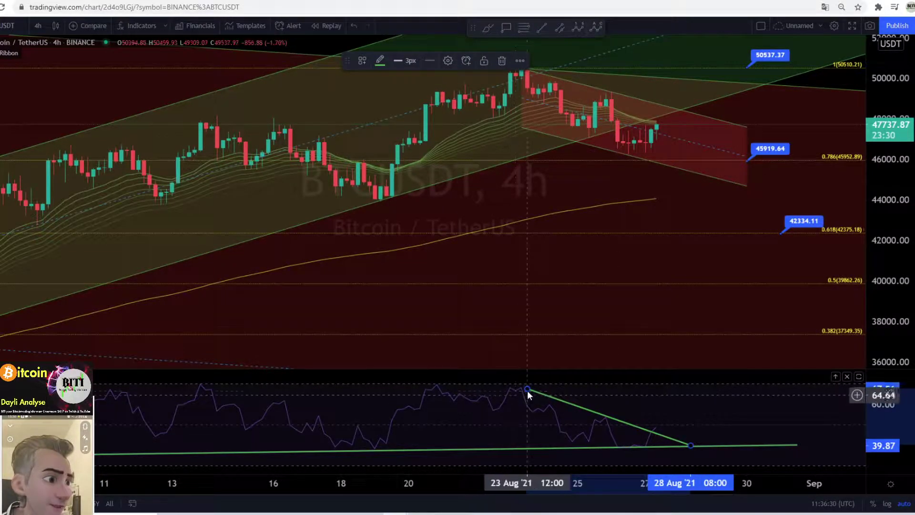
drag(525, 388, 518, 385)
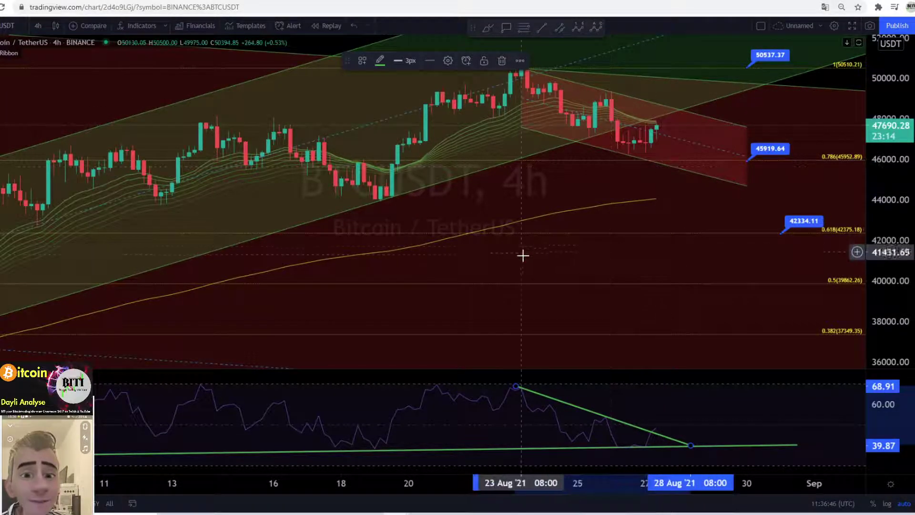
scroll(510, 260, down, 3)
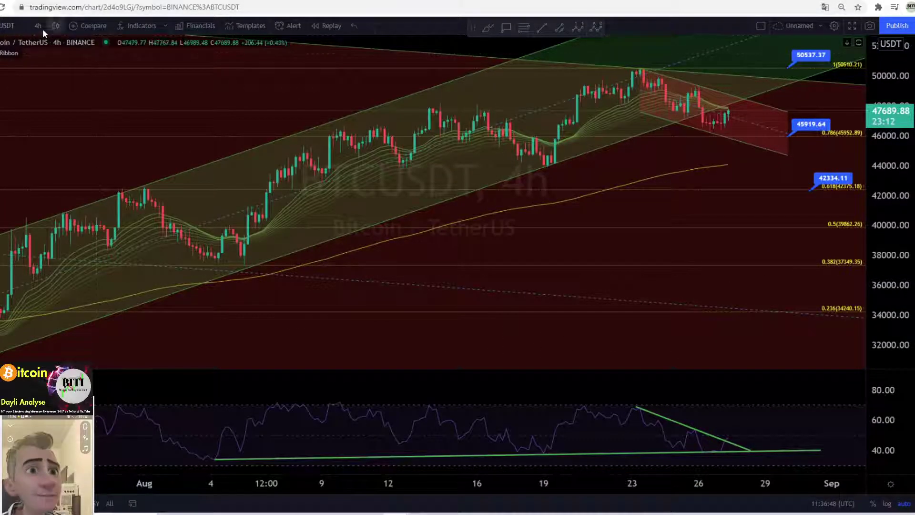
click(39, 27)
Switch to 1-hour candles and re-anchor the falling RSI line from the 20 Aug peak to 28 Aug near 55.
click(52, 243)
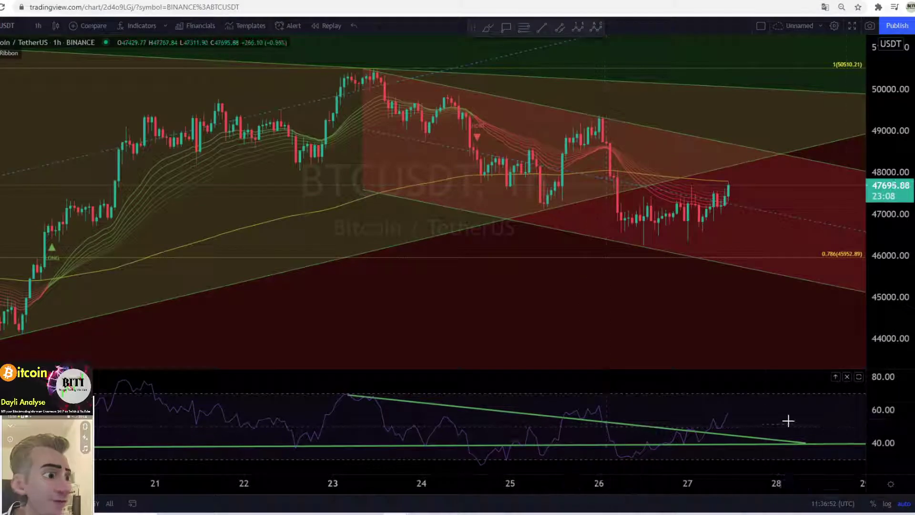
click(737, 440)
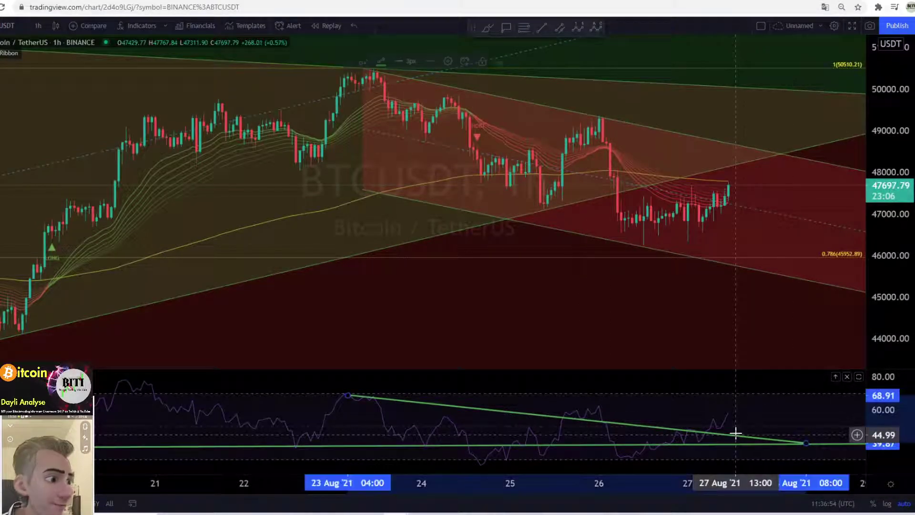
drag(805, 442, 820, 415)
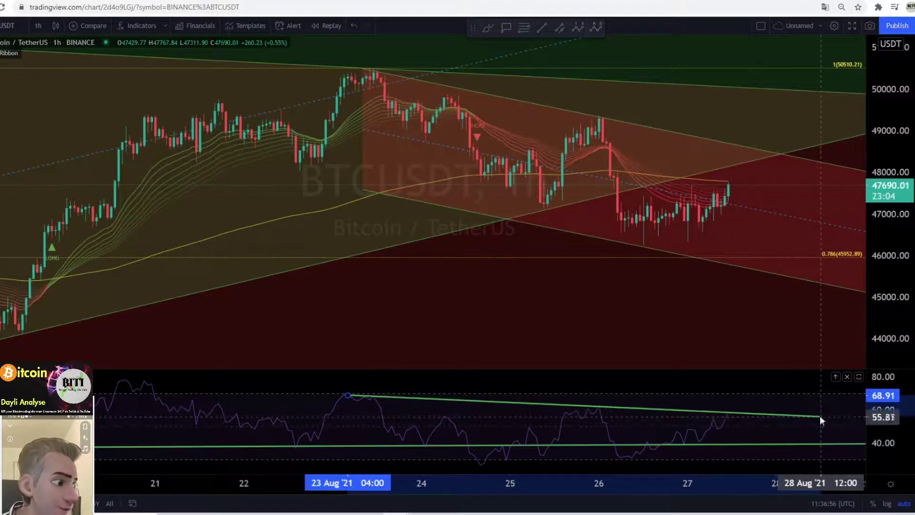
drag(353, 401, 155, 382)
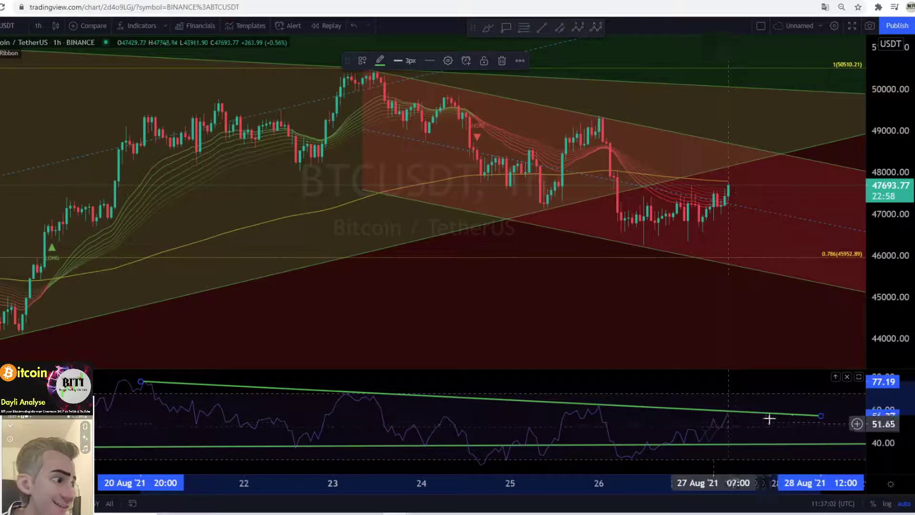
drag(819, 416, 820, 417)
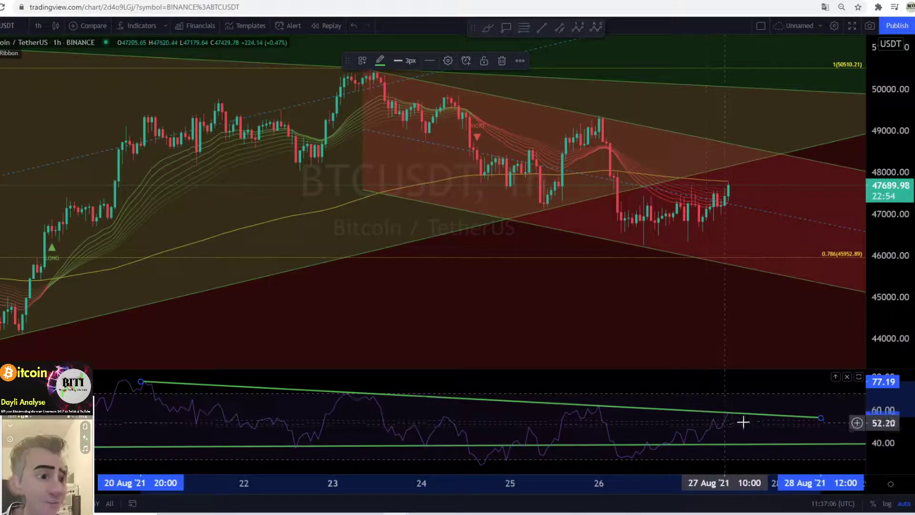
scroll(733, 200, up, 2)
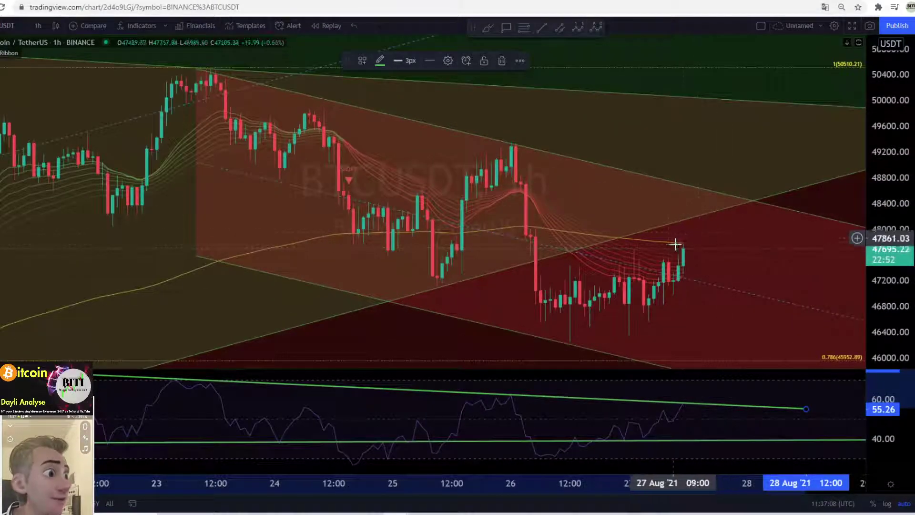
click(691, 255)
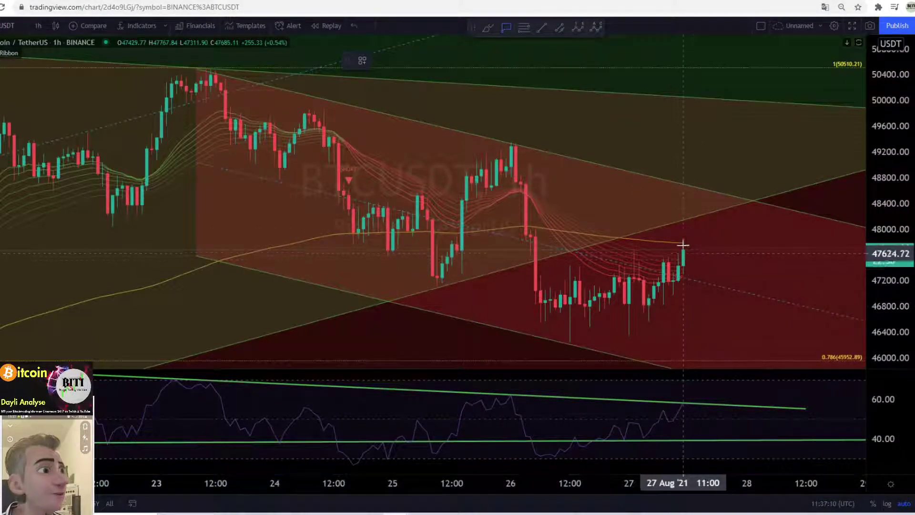
Place a 47767.94 price label at the latest 1-hour candle's high.
click(789, 265)
drag(789, 266, 664, 251)
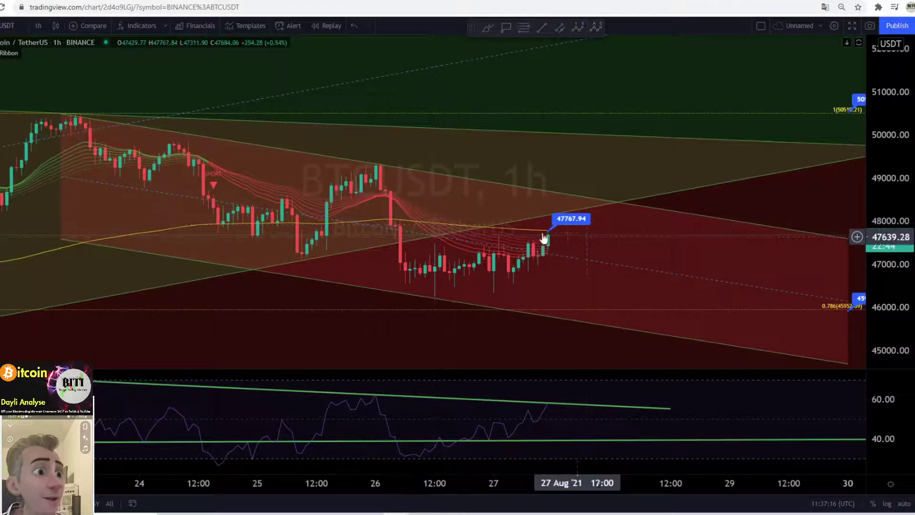
click(577, 262)
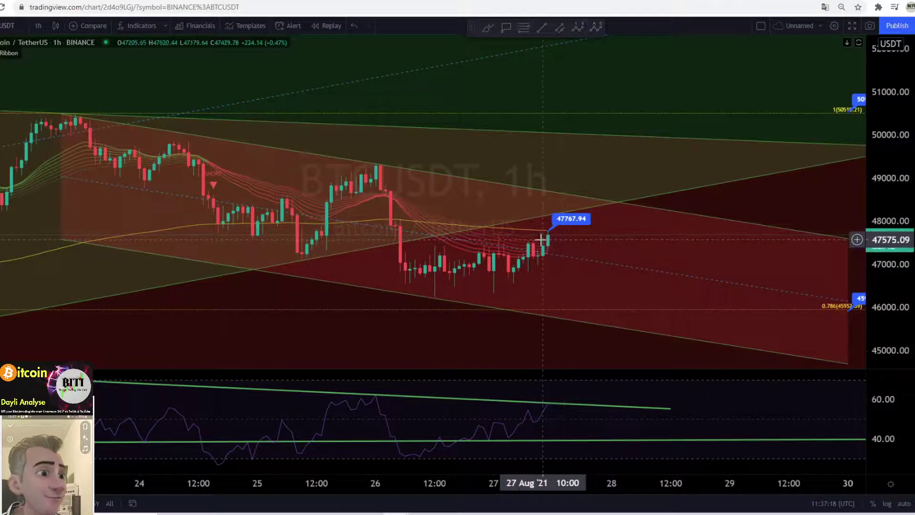
scroll(542, 239, up, 1)
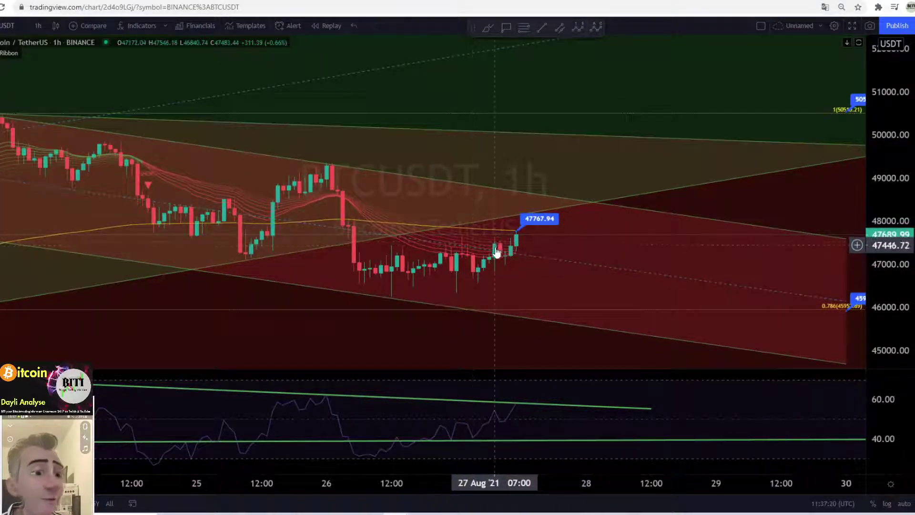